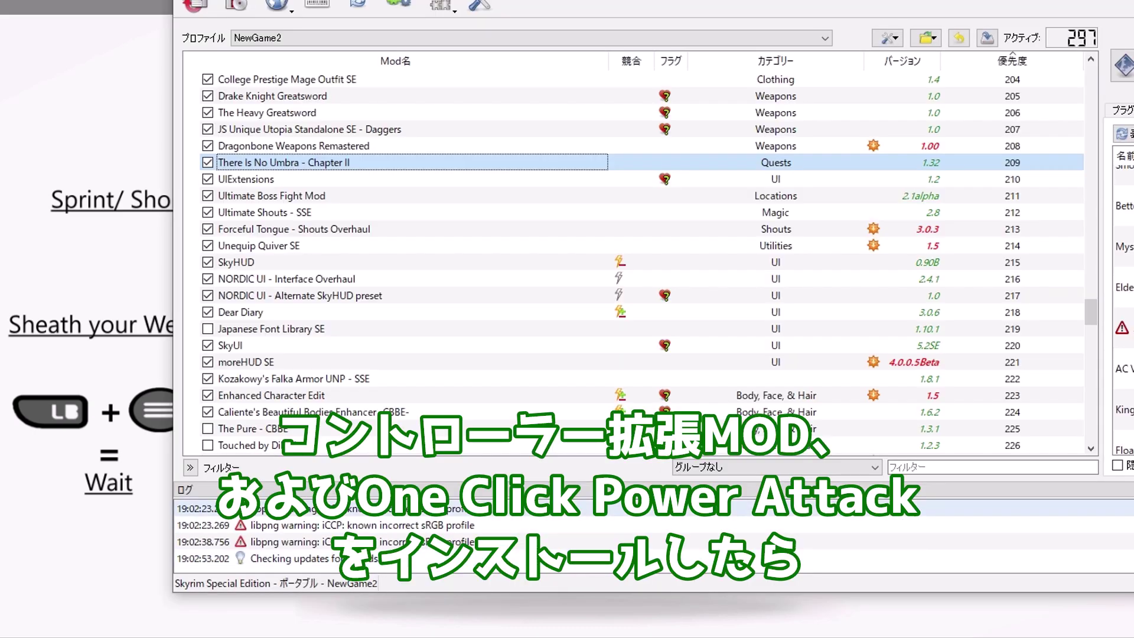
Filter the mod list by 'one' and open One Click Power Attack's folder in Explorer
click(952, 464)
text(onec)
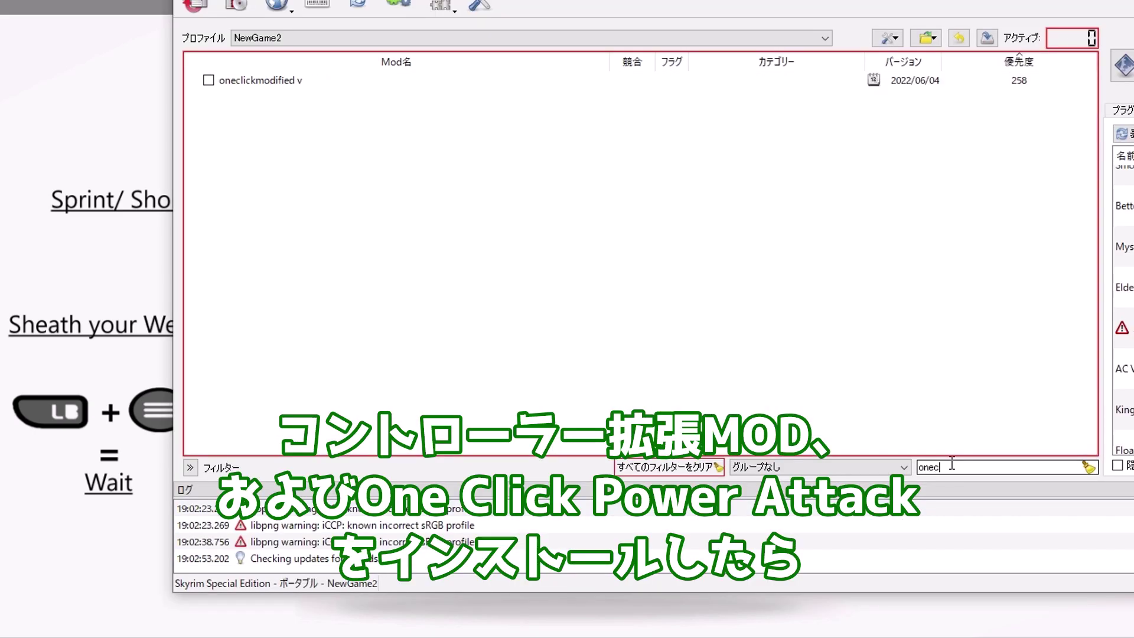
key(BackSpace)
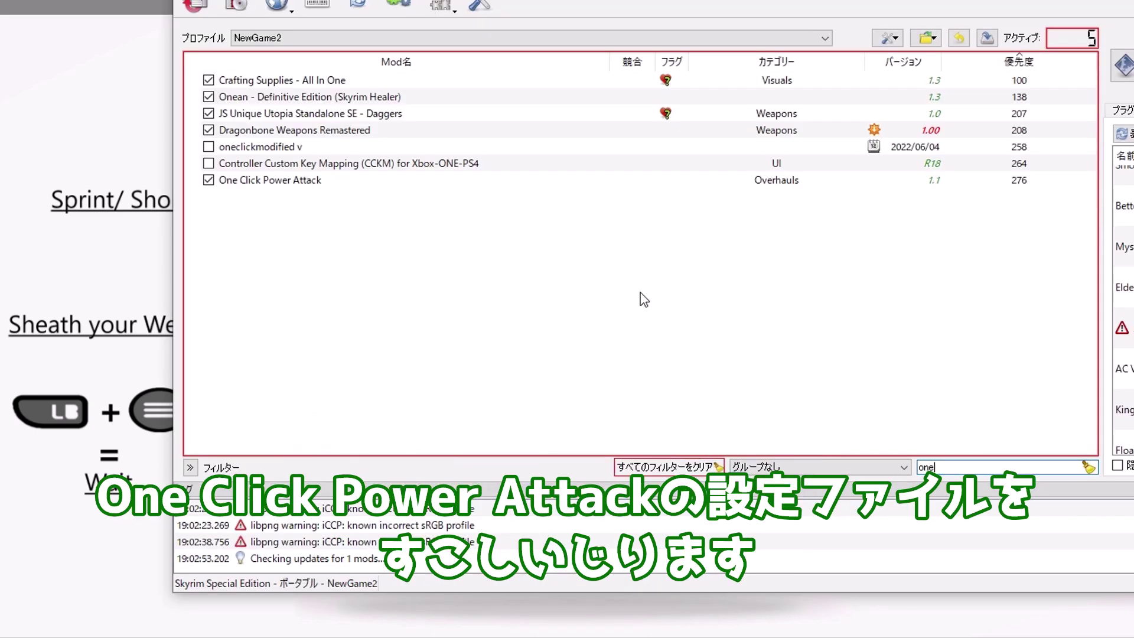
right_click(448, 182)
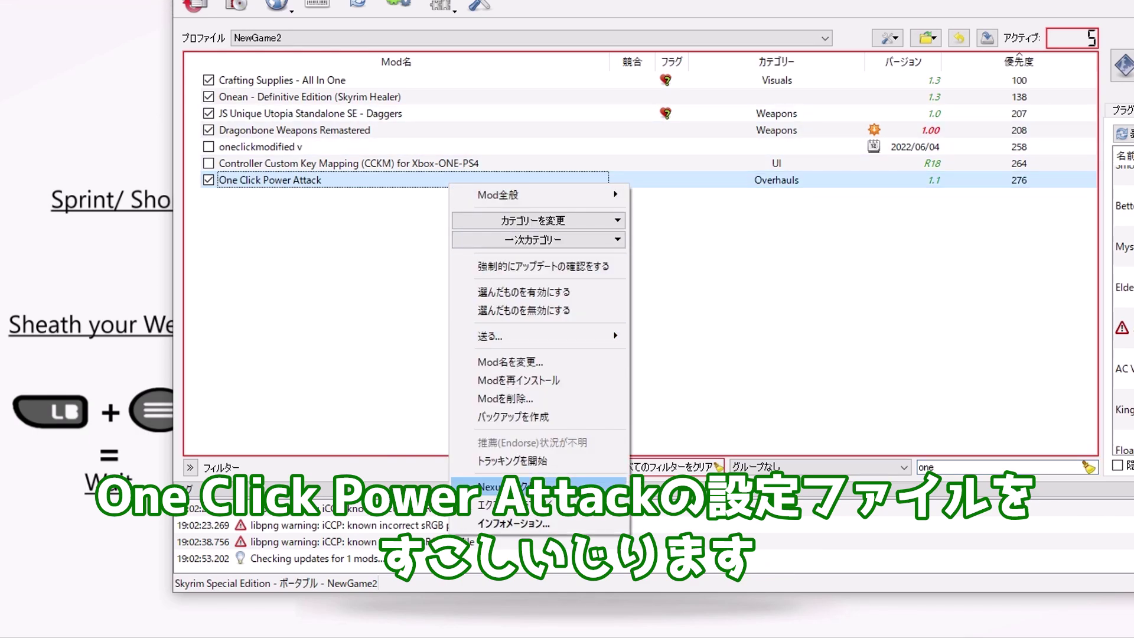
click(496, 505)
drag(439, 74, 395, 30)
Open OneClickPowerAttack.ini from the SKSE\Plugins folder in the editor
double_click(384, 207)
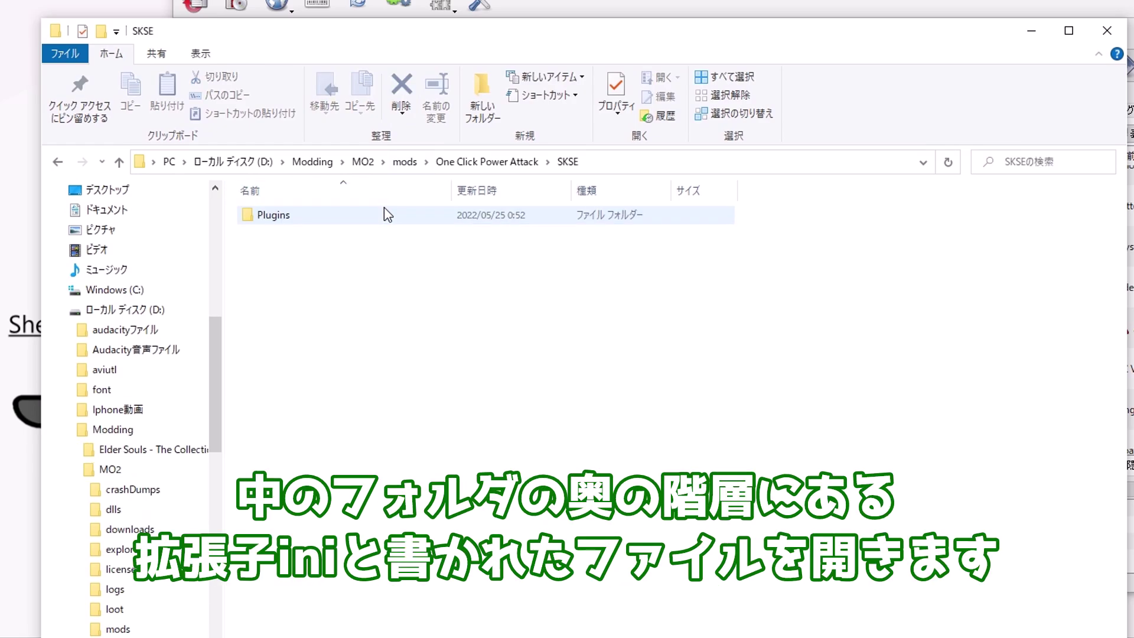
double_click(384, 207)
click(384, 206)
double_click(392, 233)
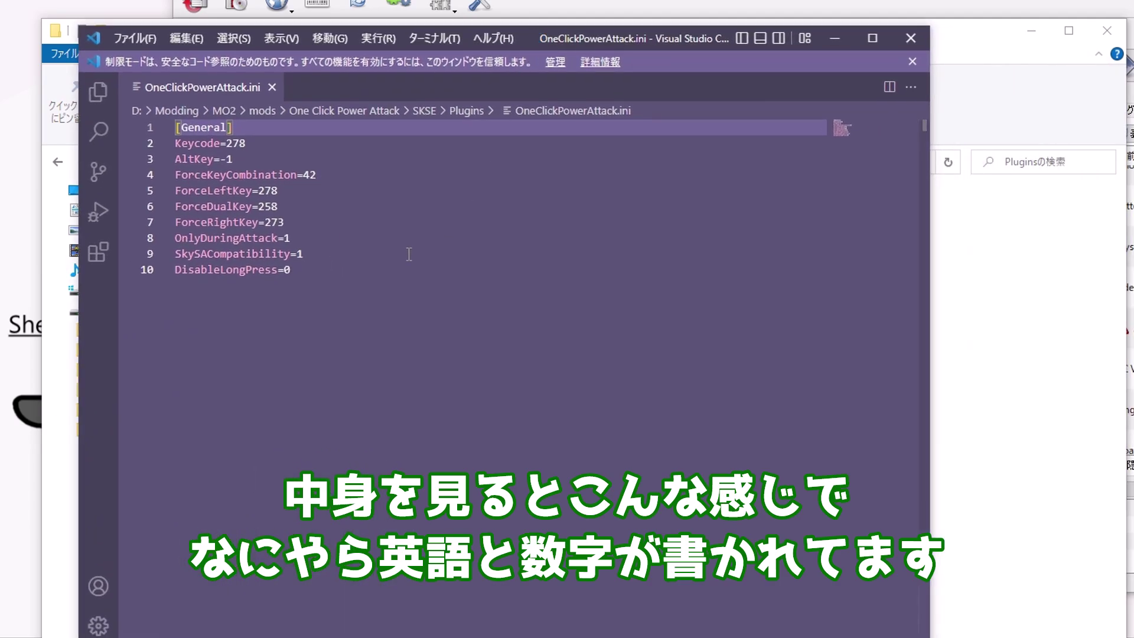
Review the ini down to the DisableLongPress line, then read the Nexus description of the keybind settings
click(363, 295)
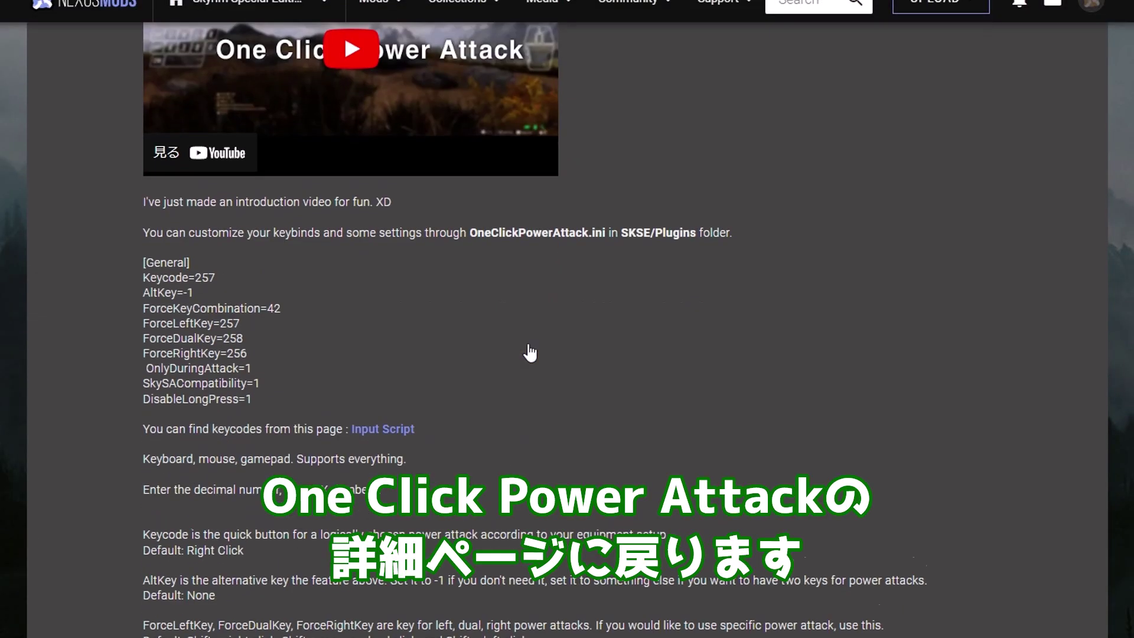
scroll(530, 352, down, 1)
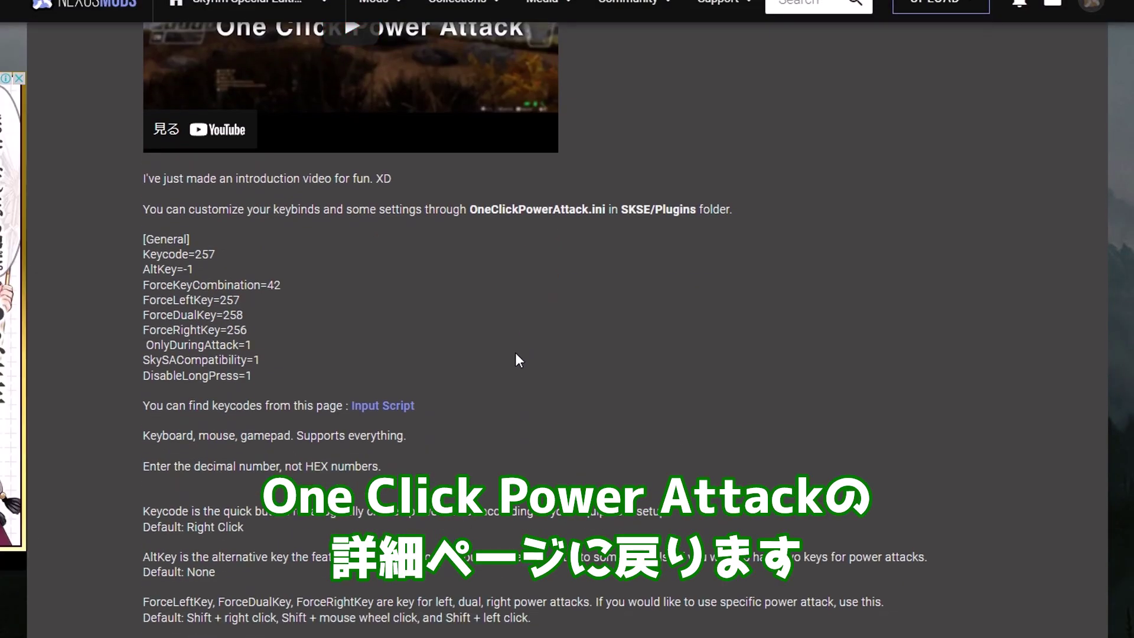
Look up the GamePad button keycodes in the Input Script DXScanCodes table
click(400, 419)
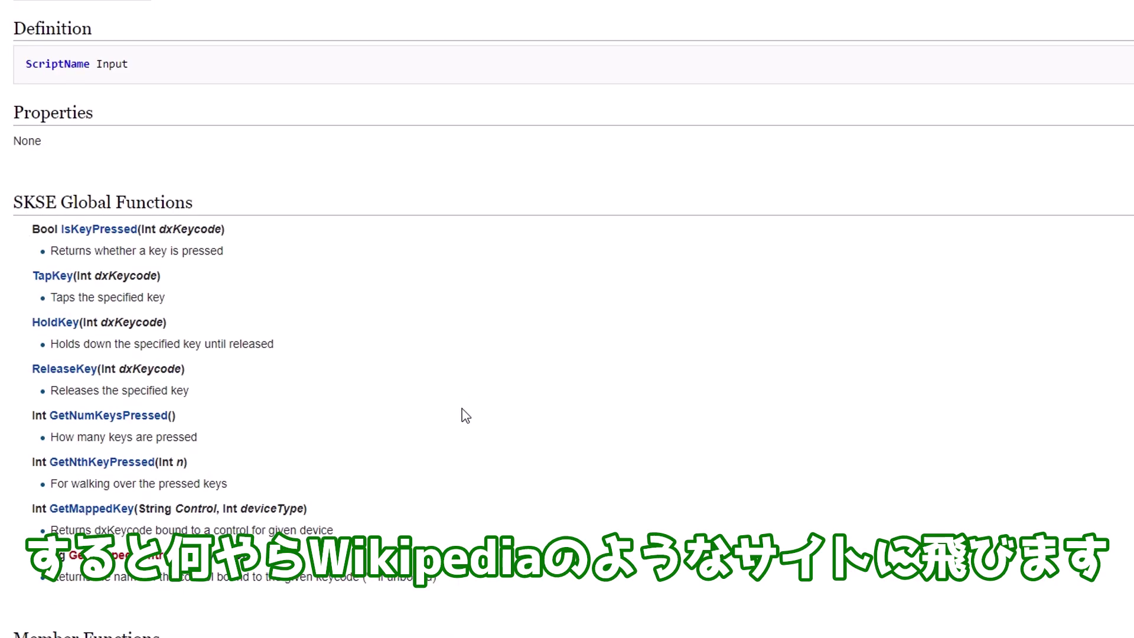
scroll(464, 416, down, 5)
scroll(464, 415, down, 15)
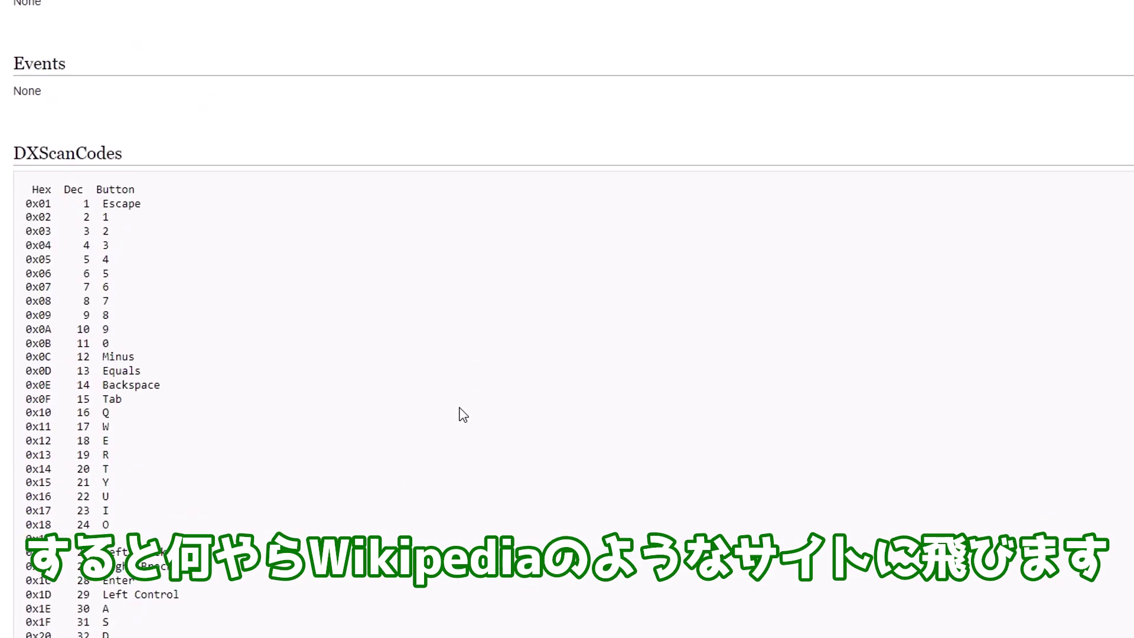
scroll(464, 415, down, 12)
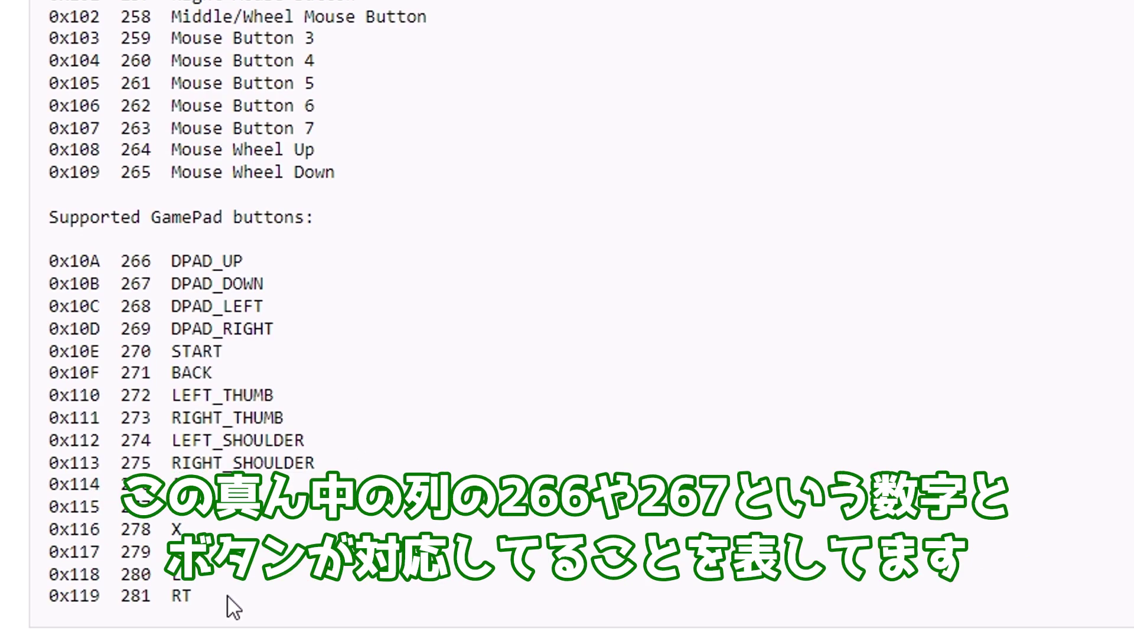
drag(215, 600, 12, 219)
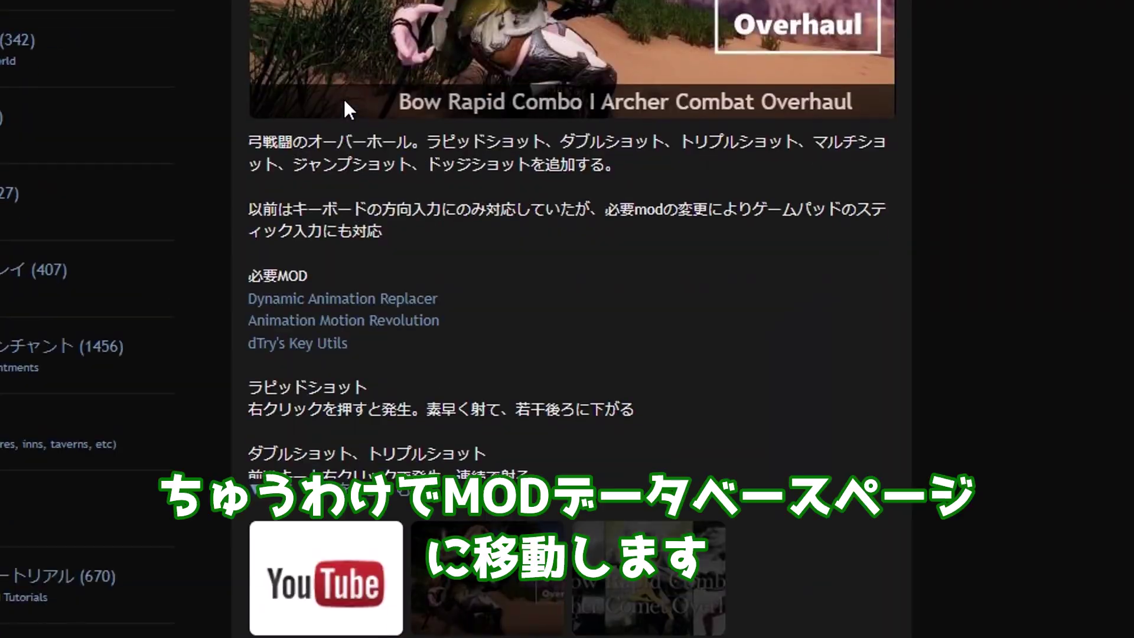
Find ADXP MCO Nordic Sword Animation in the mod database and open its Nexus page
scroll(343, 98, down, 20)
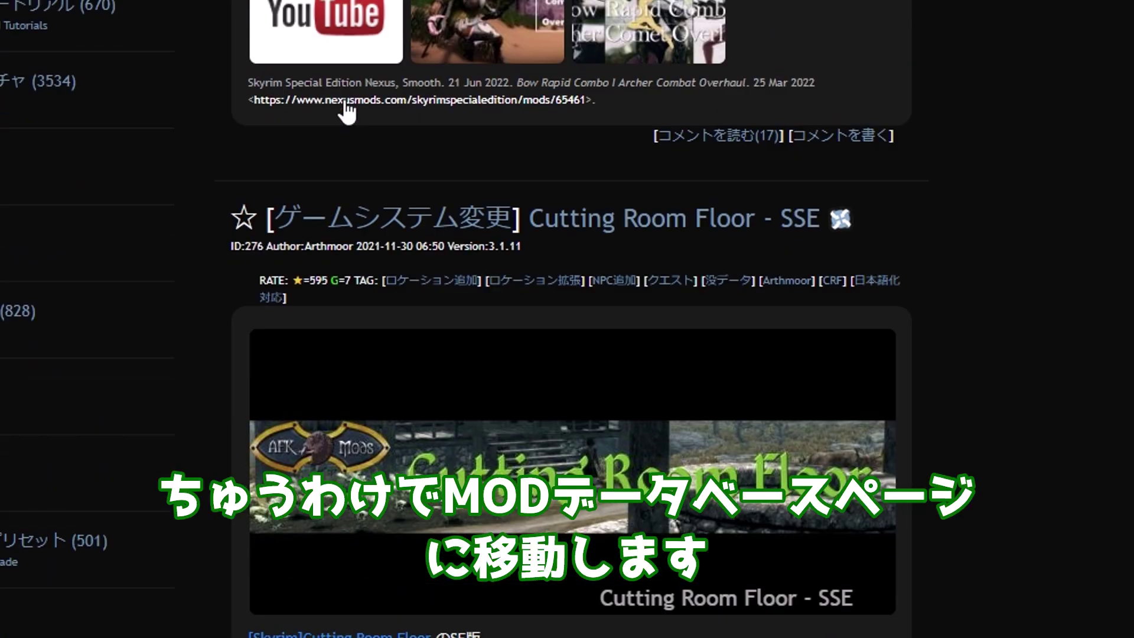
scroll(344, 107, down, 20)
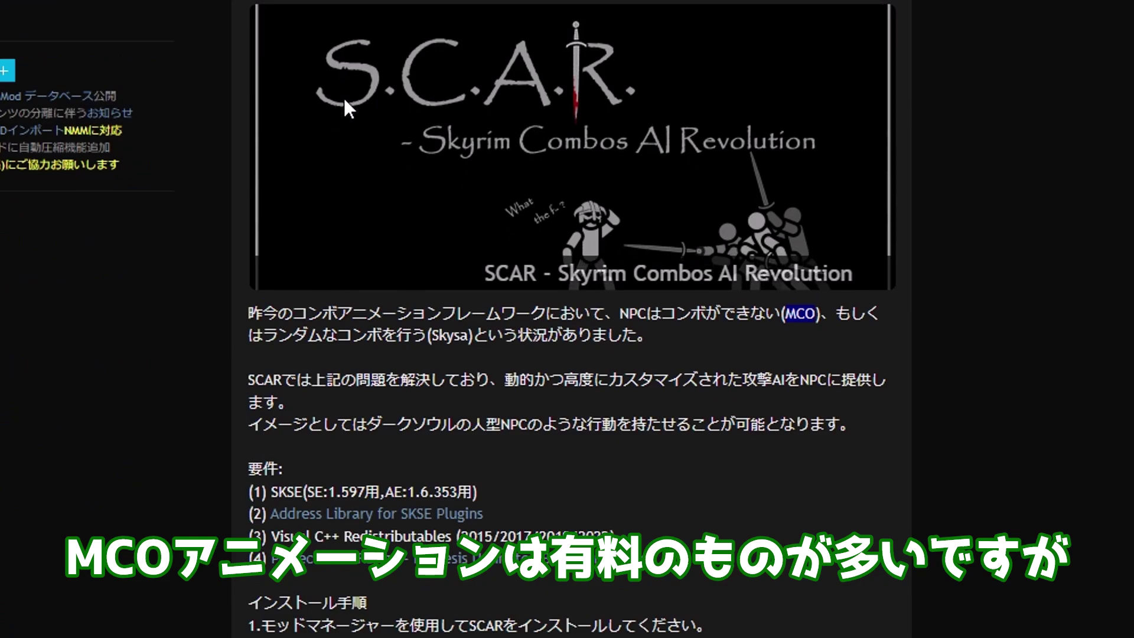
scroll(342, 96, down, 6)
scroll(344, 107, down, 18)
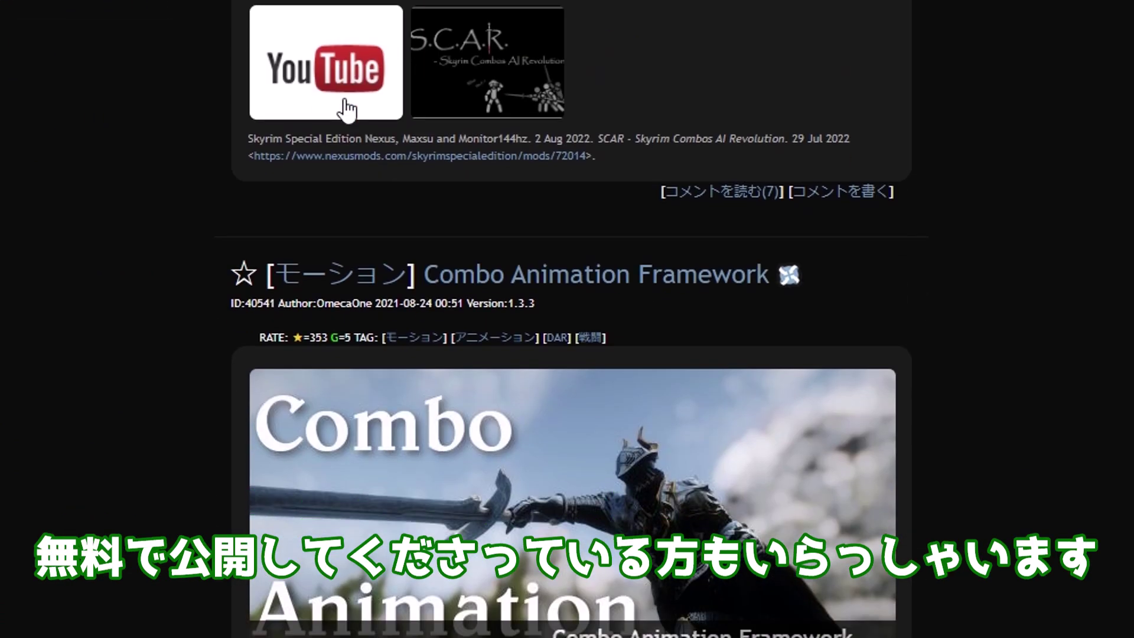
scroll(346, 106, down, 18)
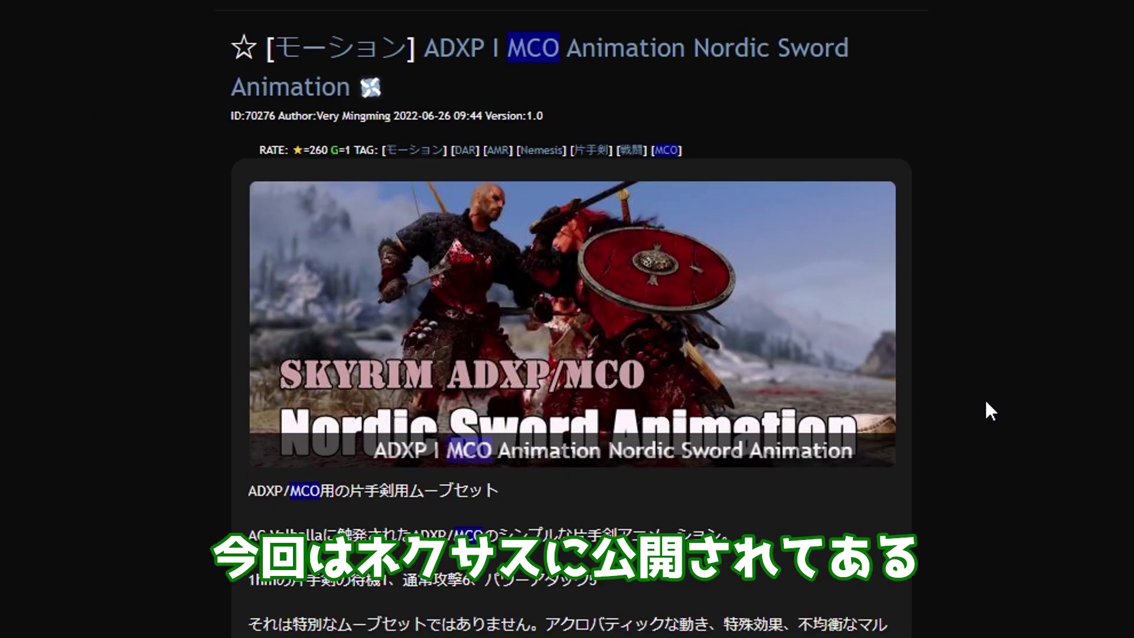
click(660, 59)
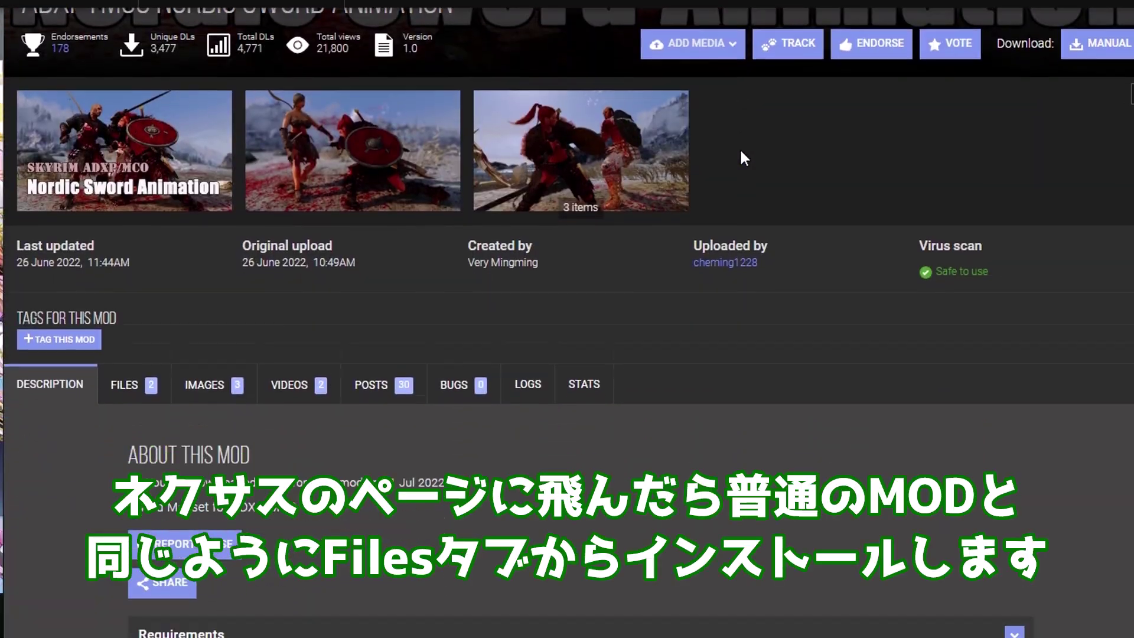
Download the mod from its FILES tab and filter Mod Organizer by 'nord'
scroll(740, 148, down, 6)
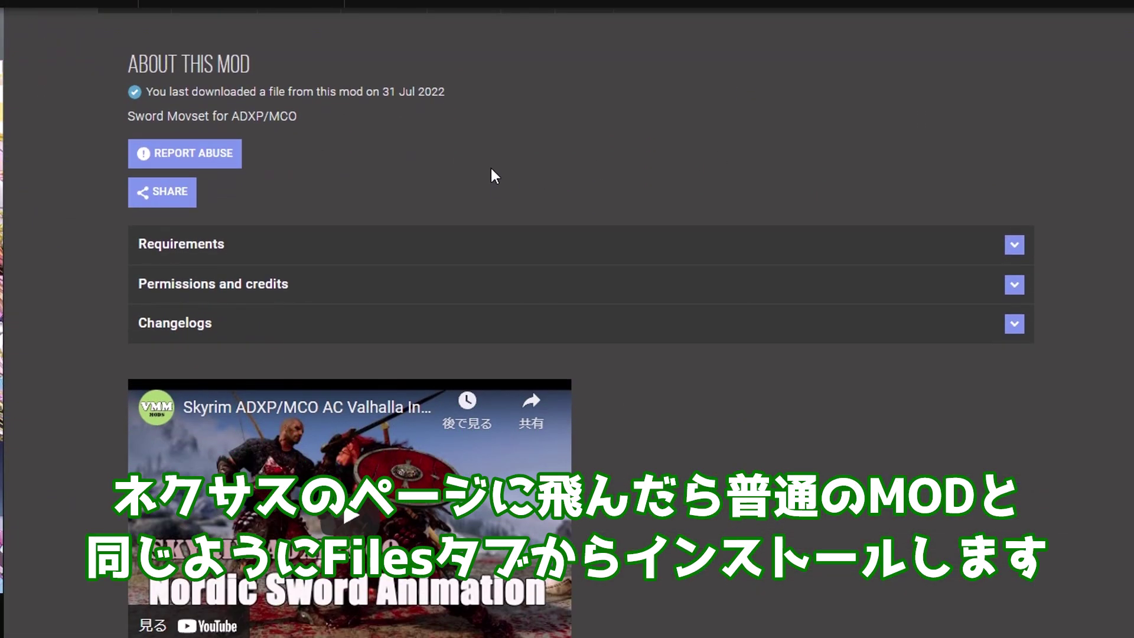
scroll(495, 176, up, 3)
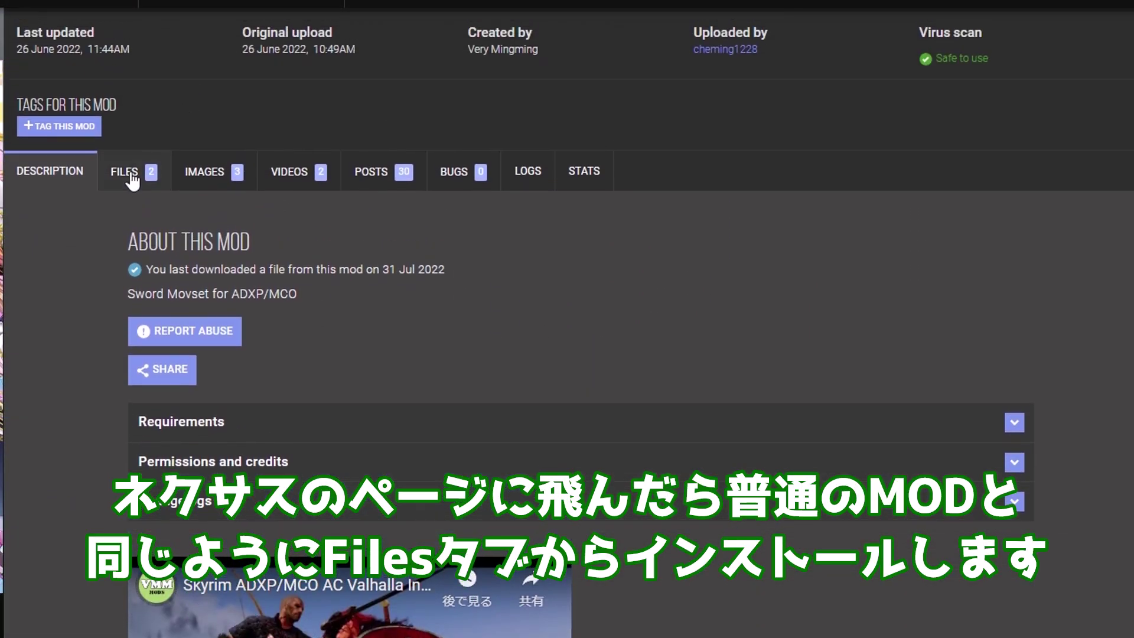
click(168, 158)
scroll(300, 227, down, 2)
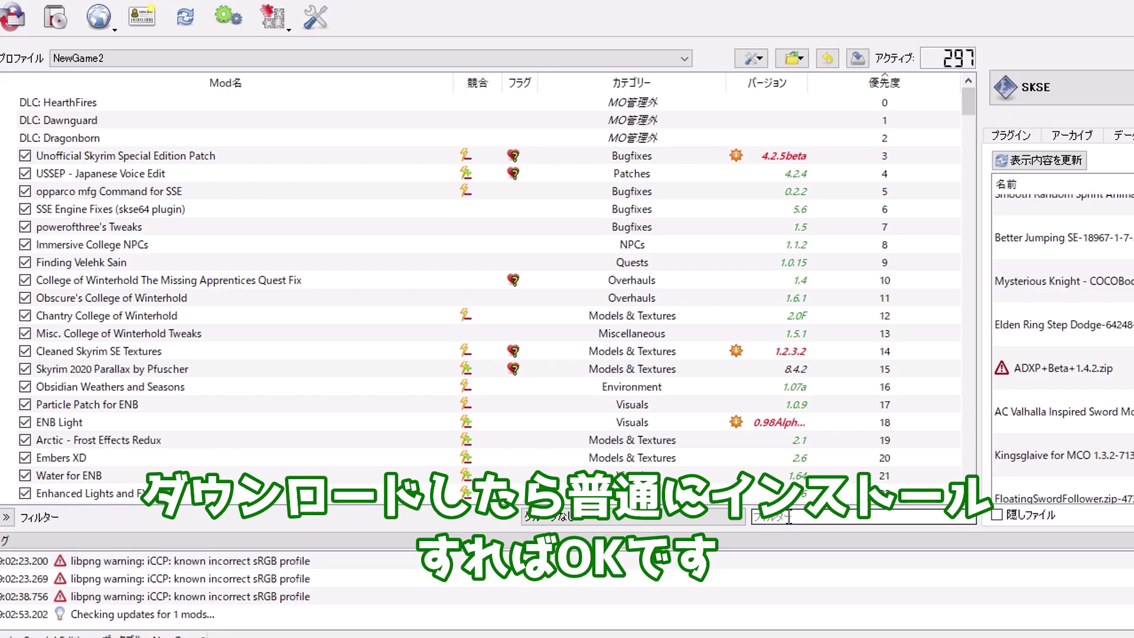
text(nor)
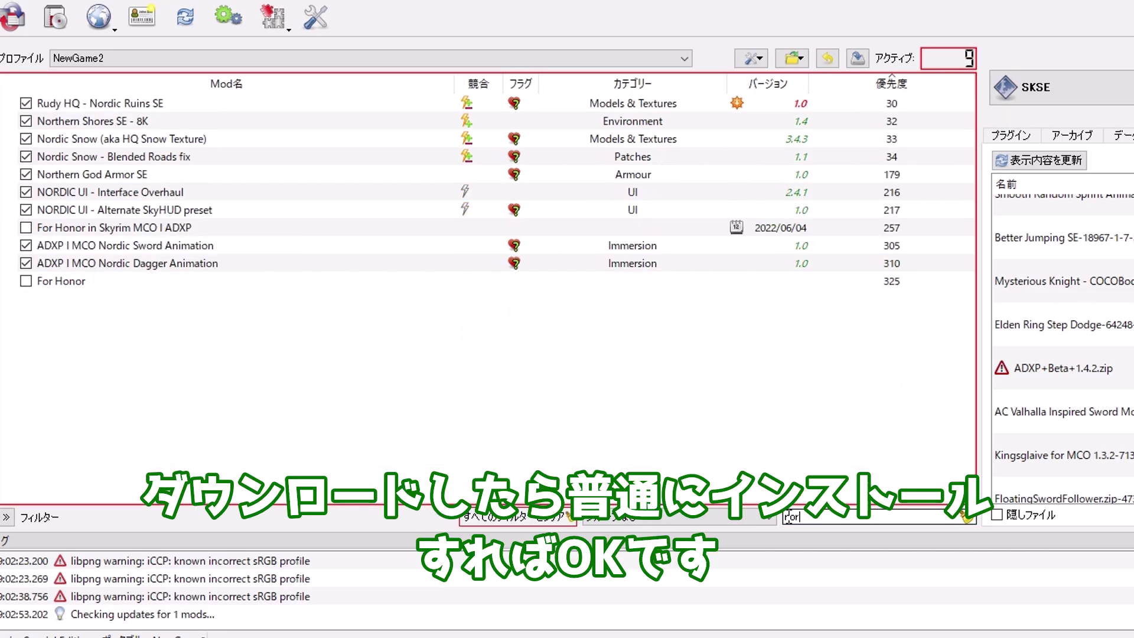
text(di)
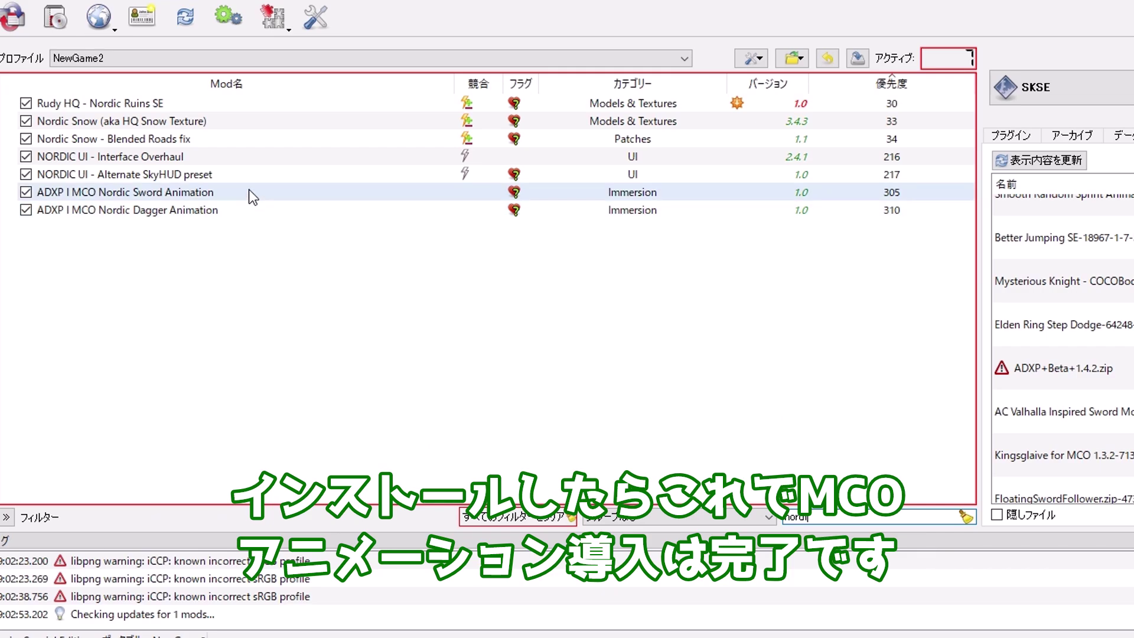
Select ADXP I MCO Nordic Sword Animation in the 'nordi' filtered list and edit its name
click(248, 189)
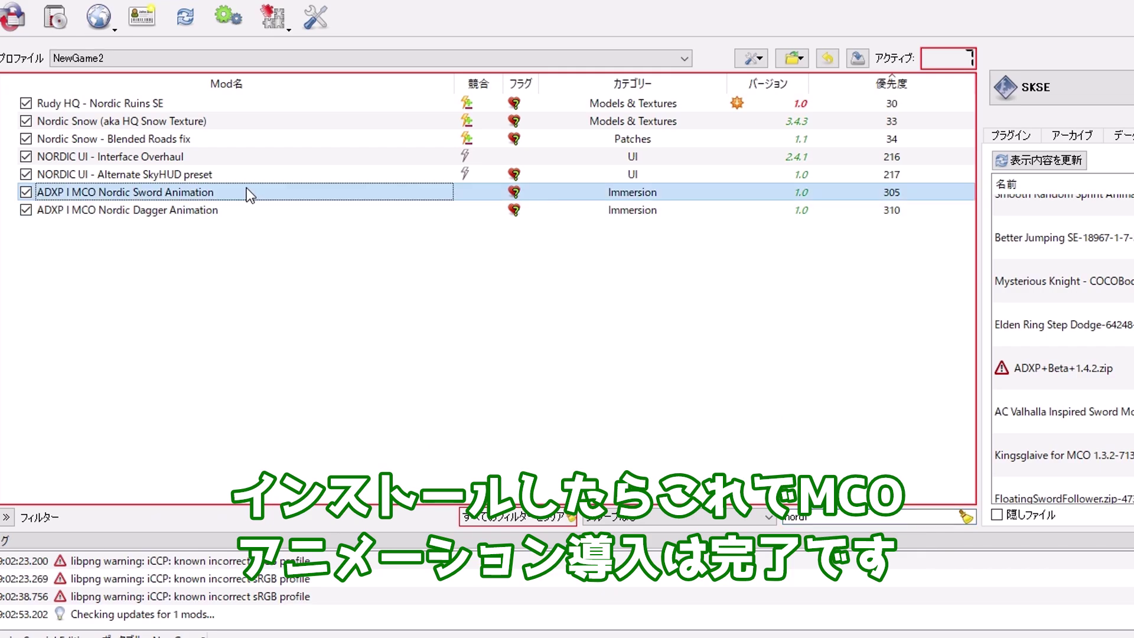
click(247, 189)
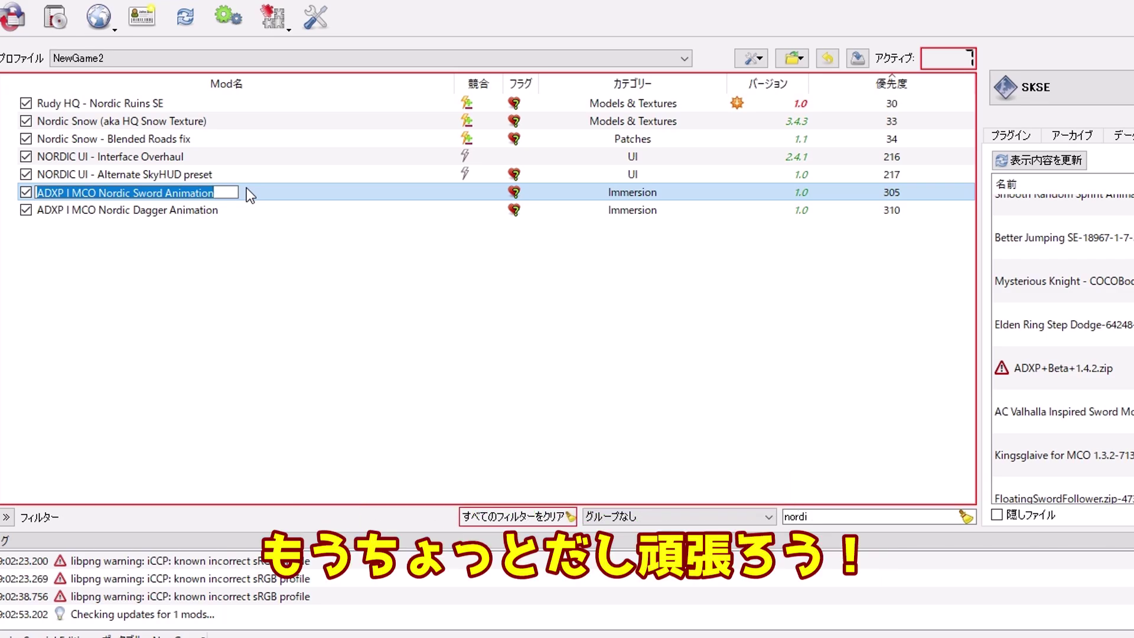
Open the Nordic Sword mod's folder and browse to meshes\actors\character\animations
right_click(247, 191)
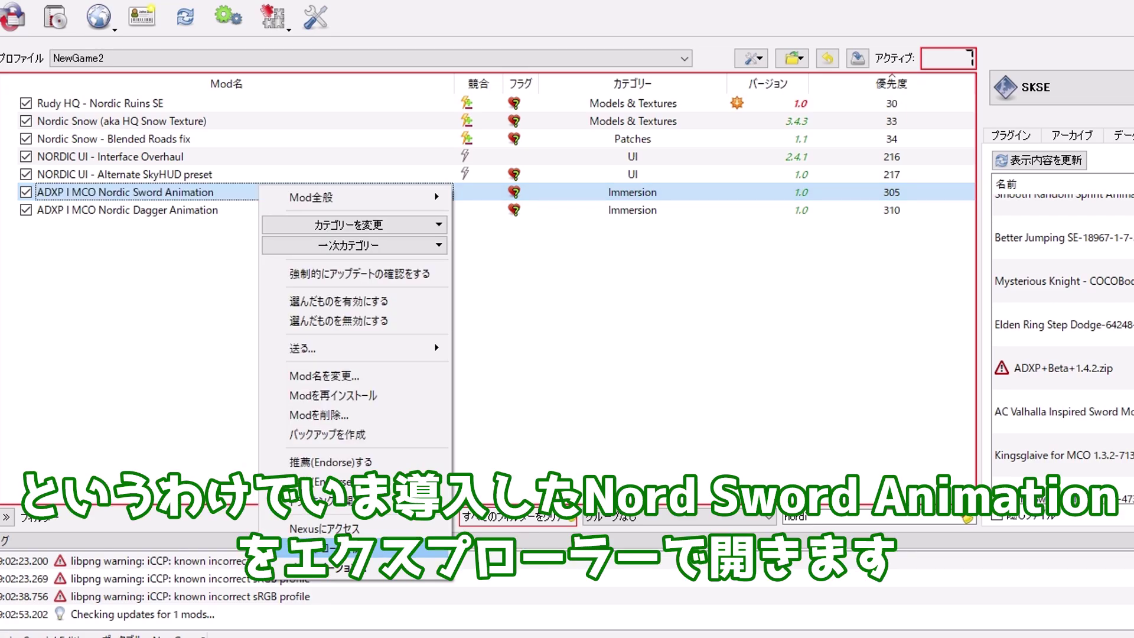
click(313, 548)
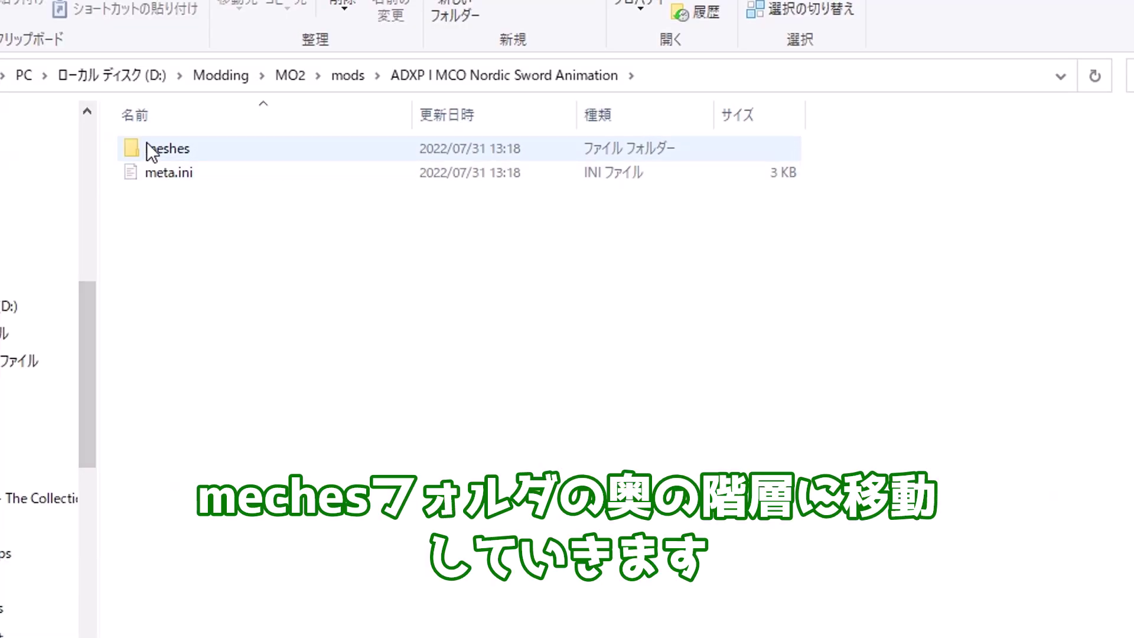
double_click(148, 148)
double_click(147, 147)
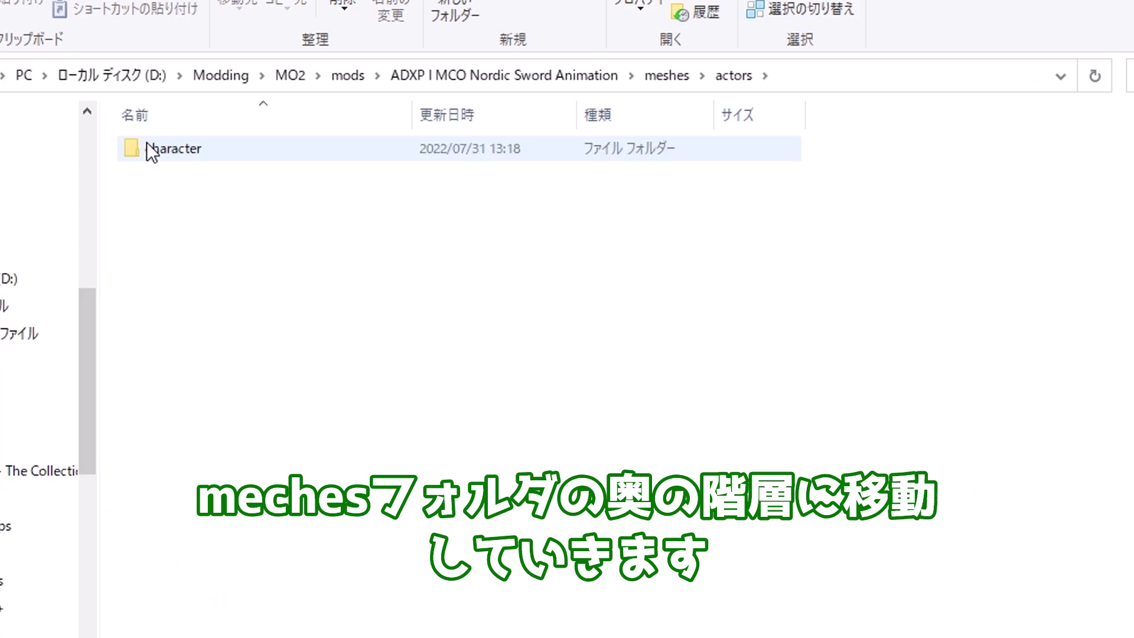
double_click(148, 148)
double_click(148, 148)
Open _conditions.txt from DynamicAnimationReplacer\_CustomConditions\40100 in VS Code
double_click(148, 147)
double_click(147, 148)
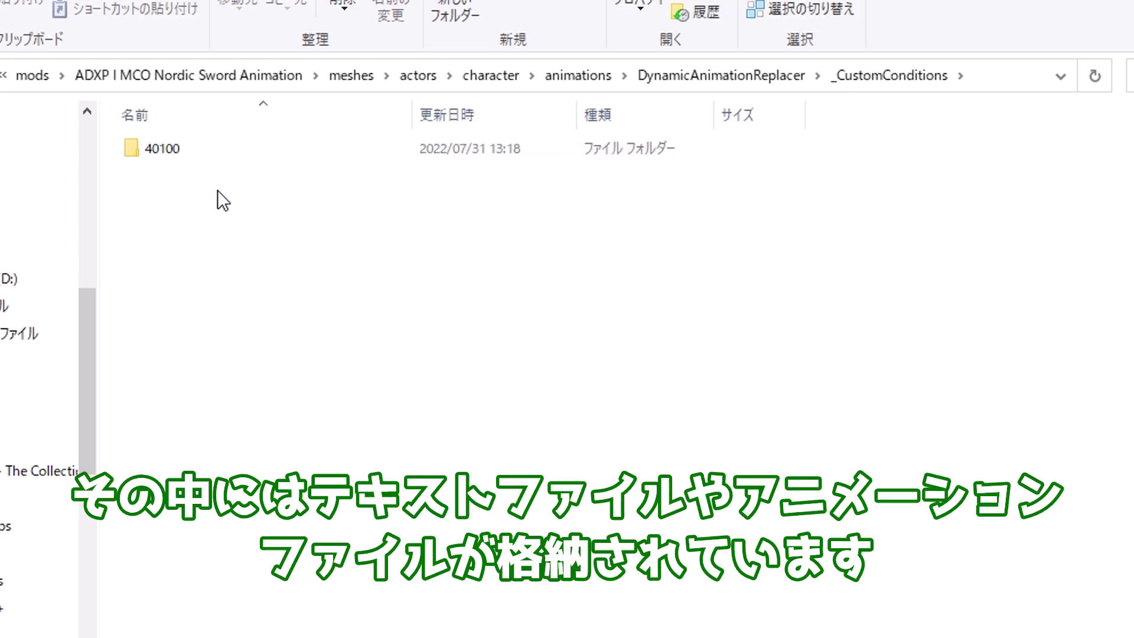
double_click(207, 154)
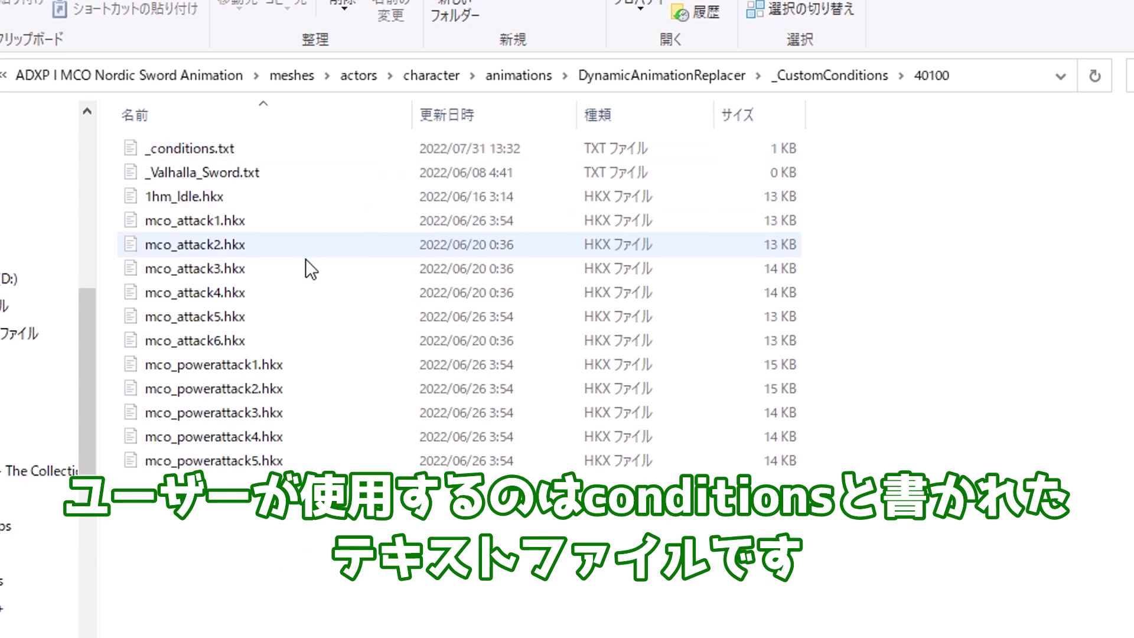
double_click(361, 143)
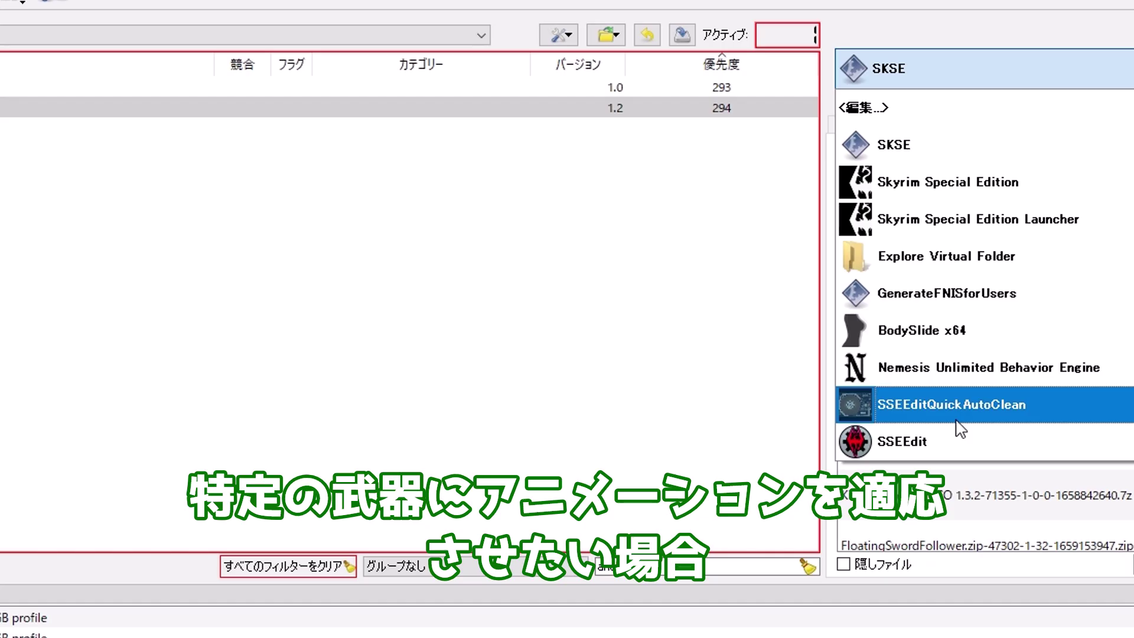
Launch SSEEdit through Mod Organizer and focus the Module Selection filter box
click(853, 433)
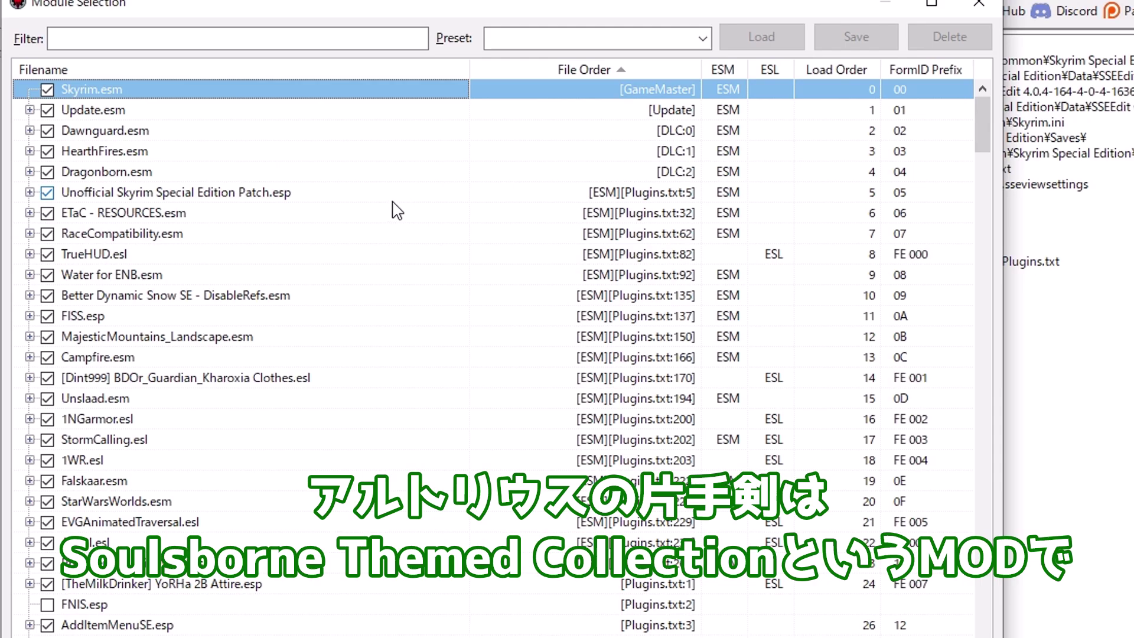
click(211, 45)
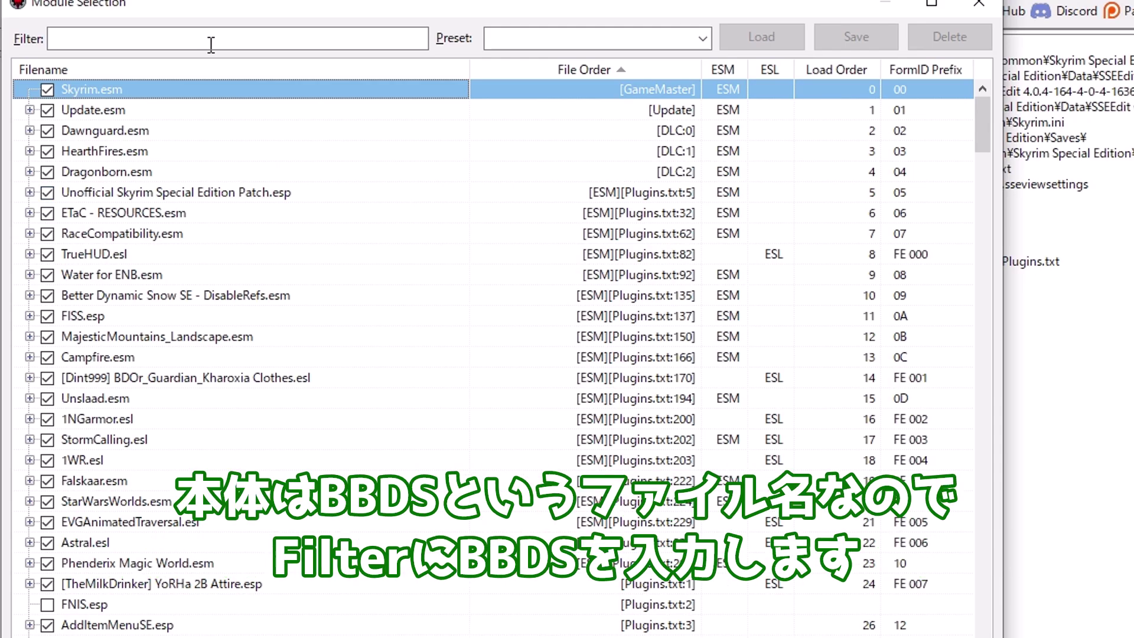
Filter the Module Selection by 'BBDS' and load BBDS.esp with its masters
text(BBDS)
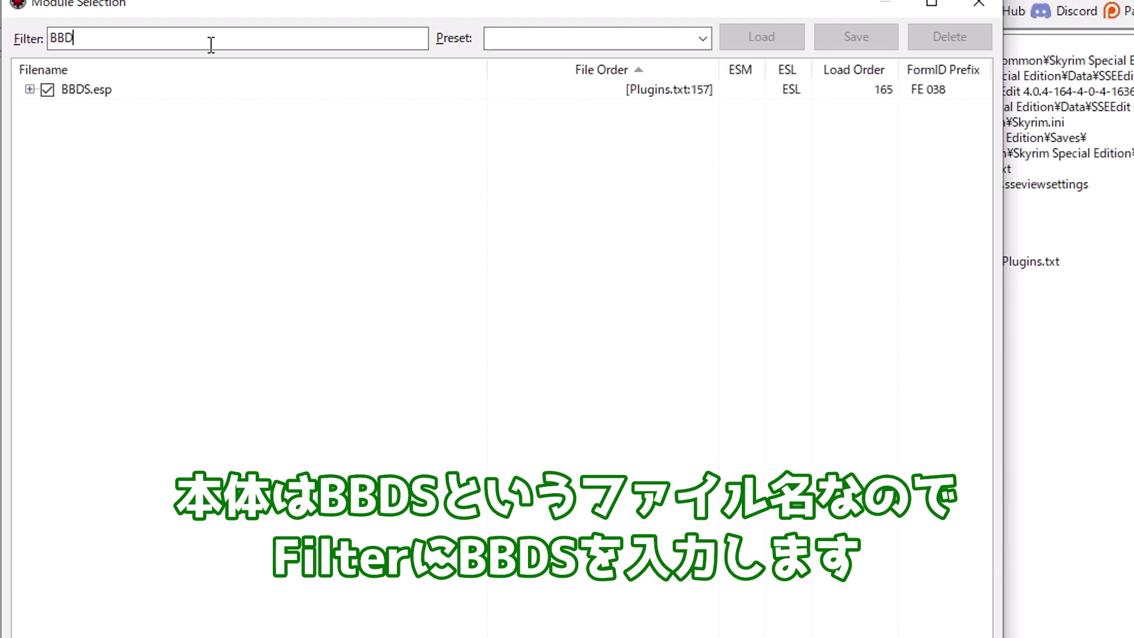
click(168, 98)
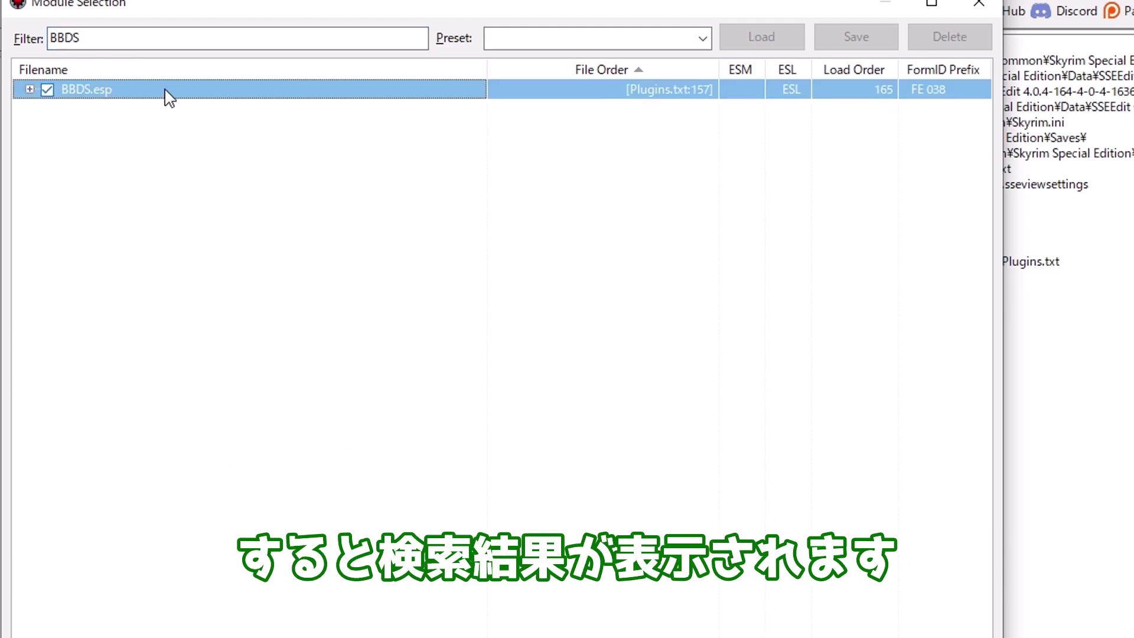
double_click(166, 92)
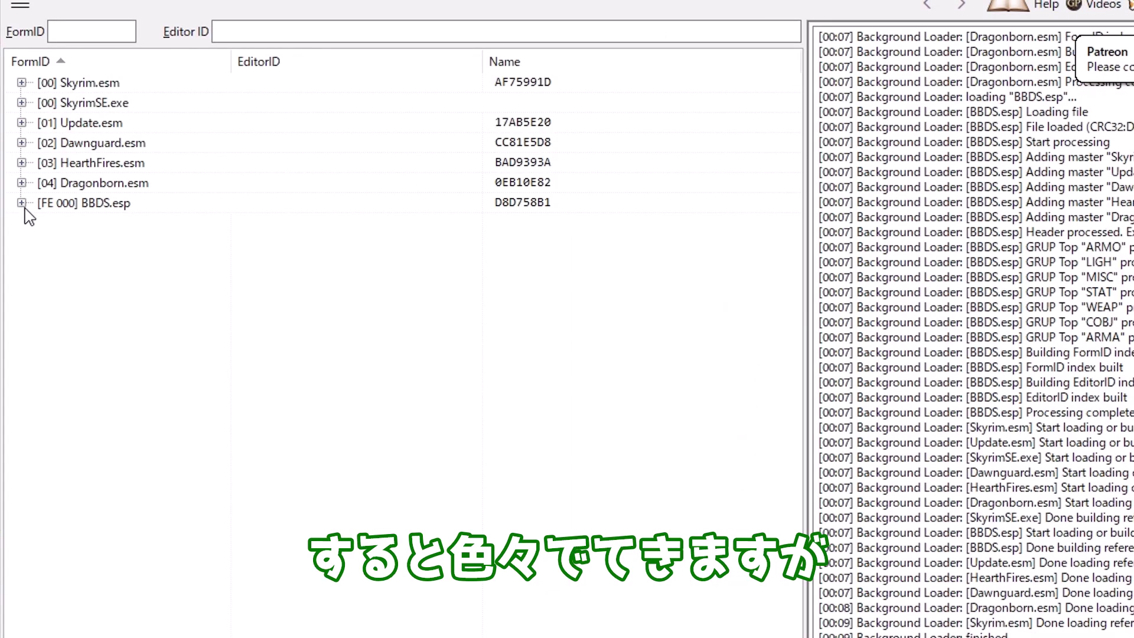
click(22, 203)
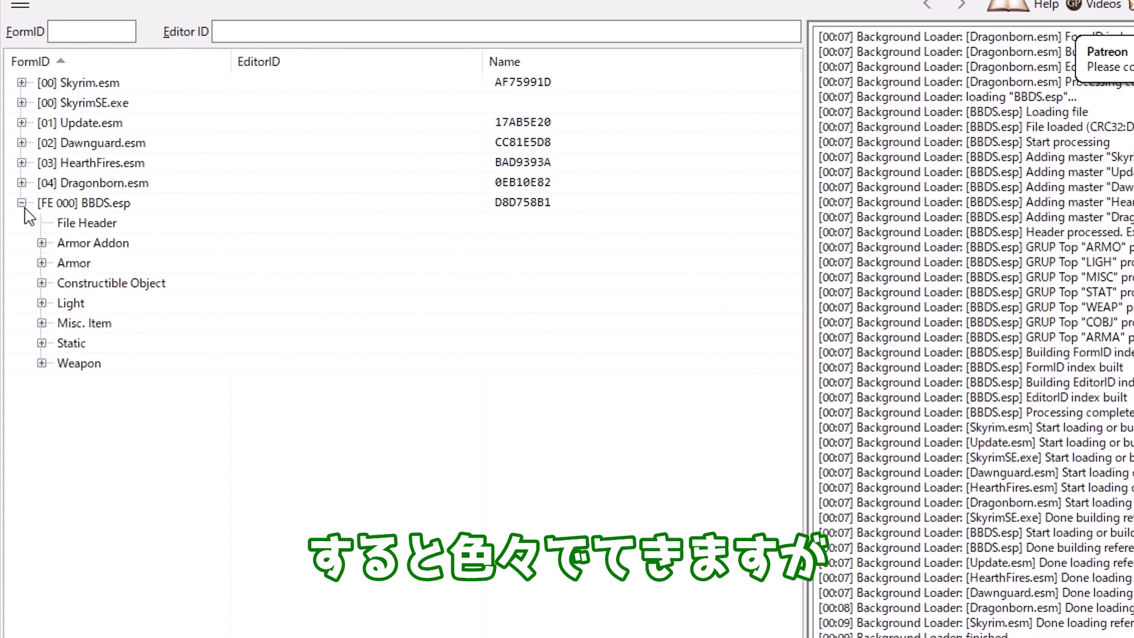
Expand BBDS.esp's Weapon group and inspect FE00082A BBDSArtoriasS, Artorias's Greatsword 1H
click(41, 364)
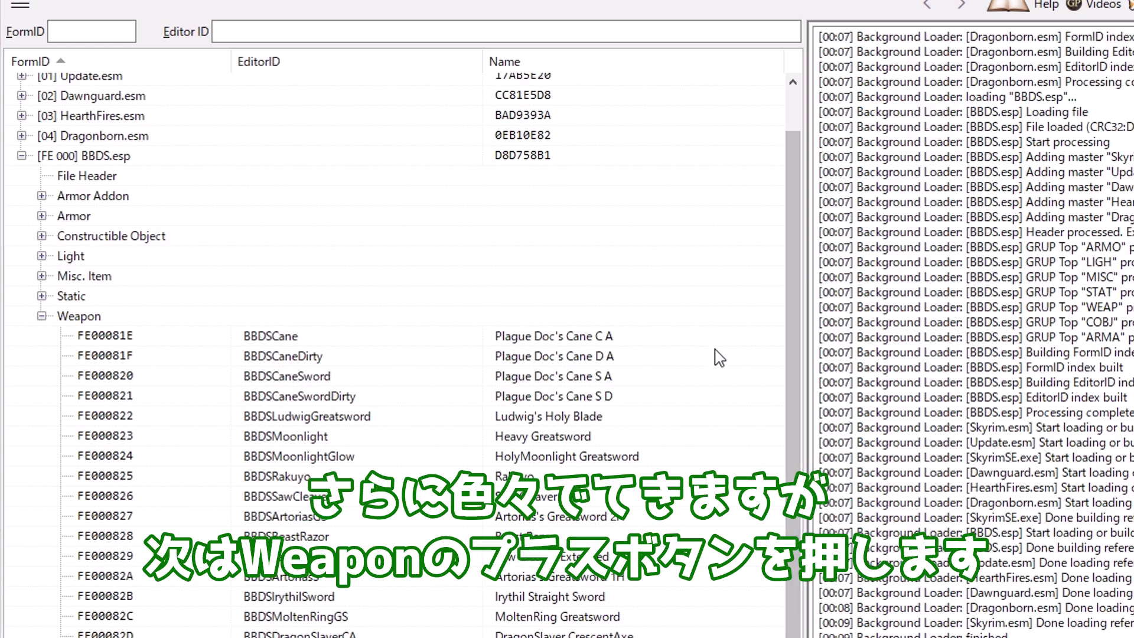
click(326, 576)
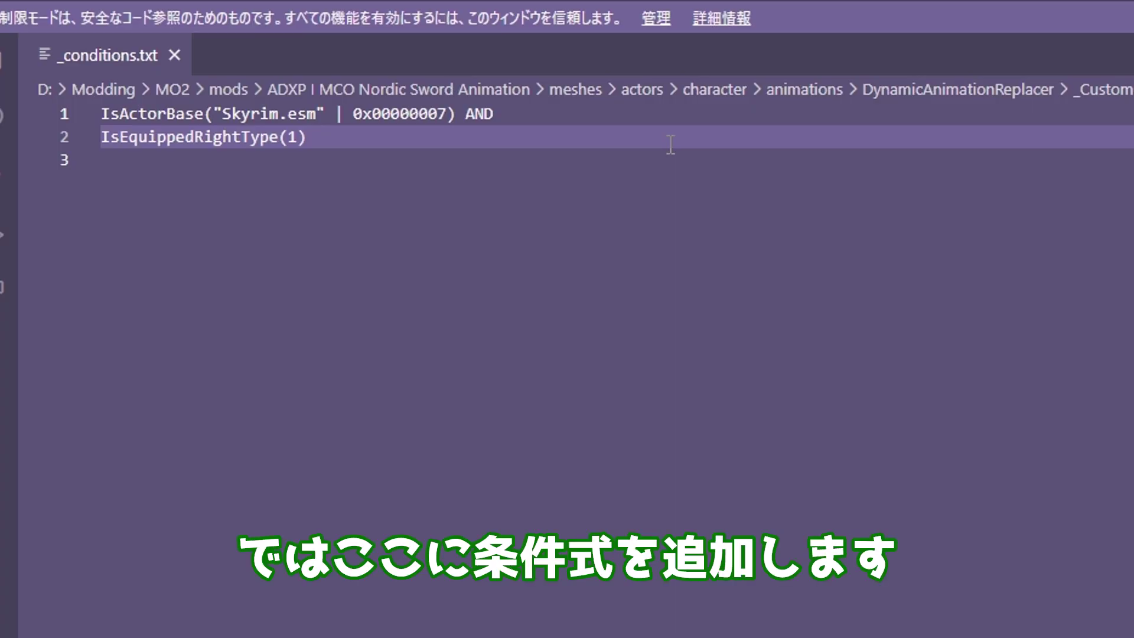
End line 2 with AND, add IsEquippedRight("BBDS.esp" | 0x00082A) as line 3, and save
text(AND)
key(Escape)
key(Return)
text(I)
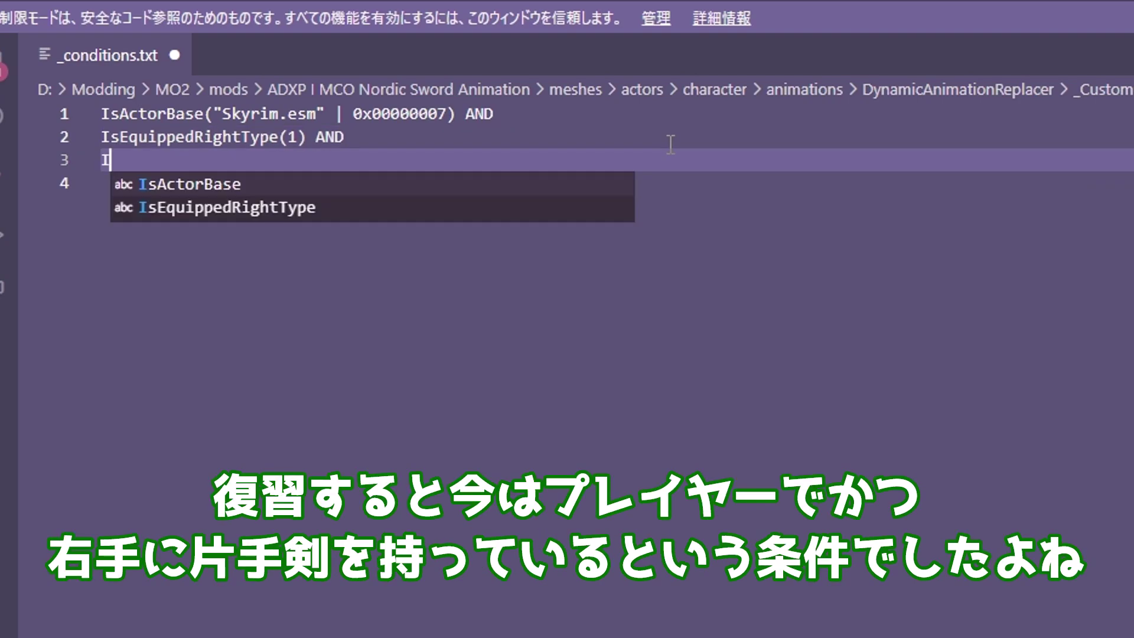
text(s)
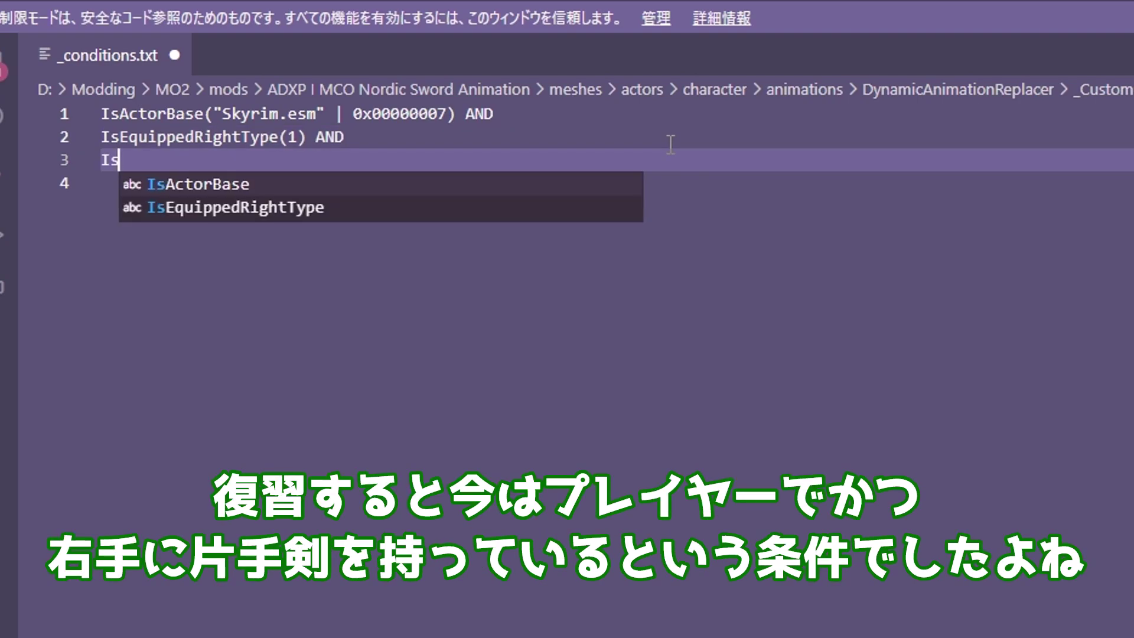
text(Equi)
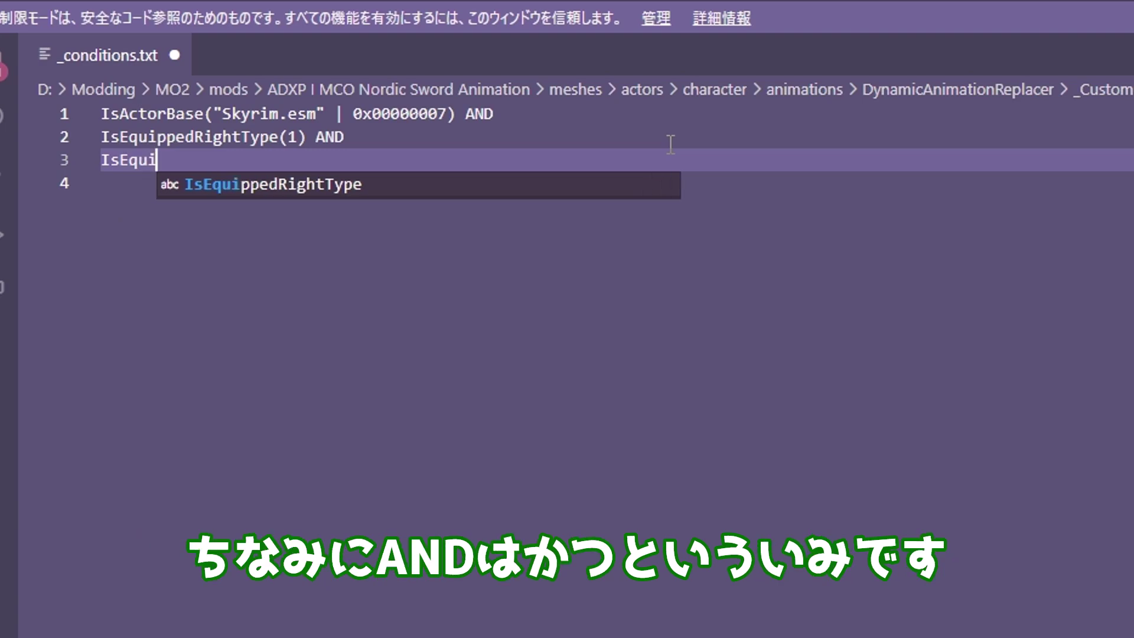
text(ppedR)
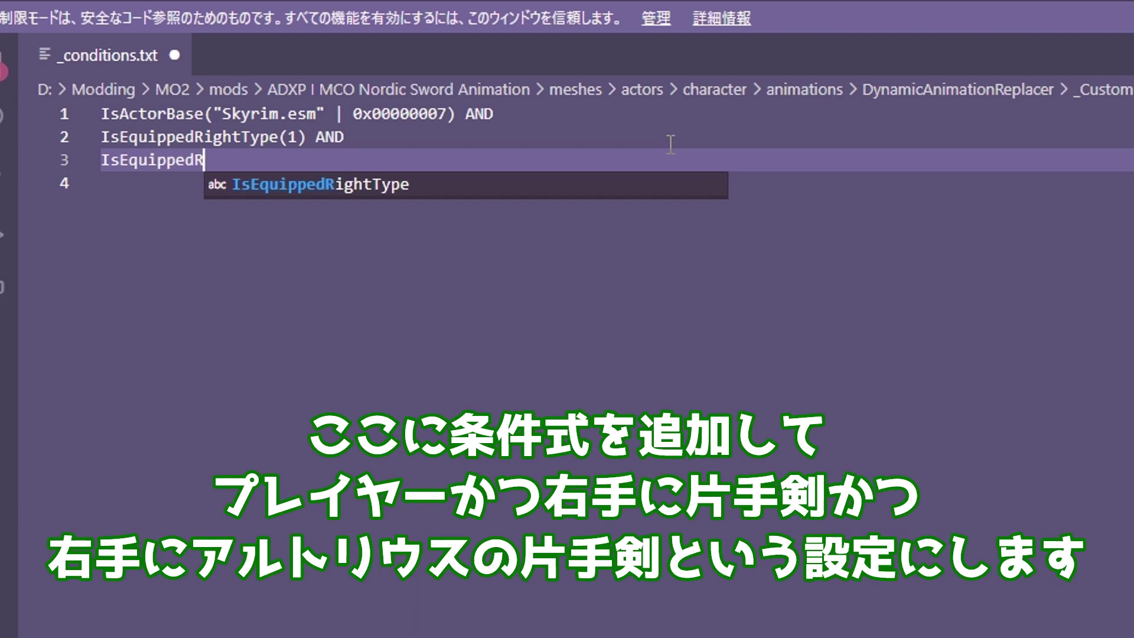
text(ight)
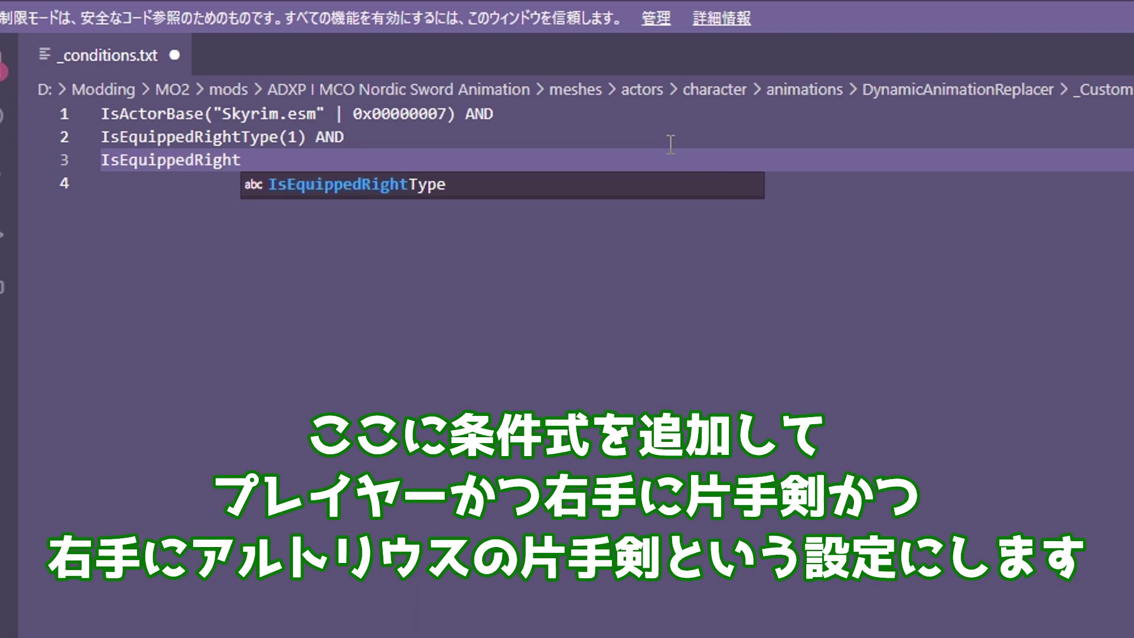
text(()
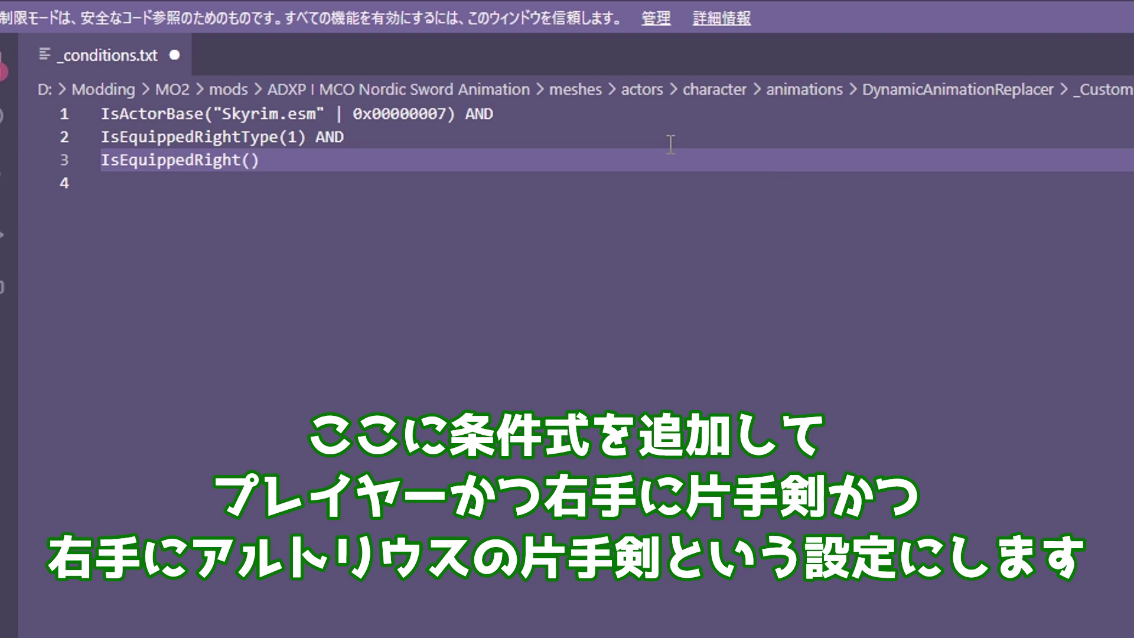
text(")
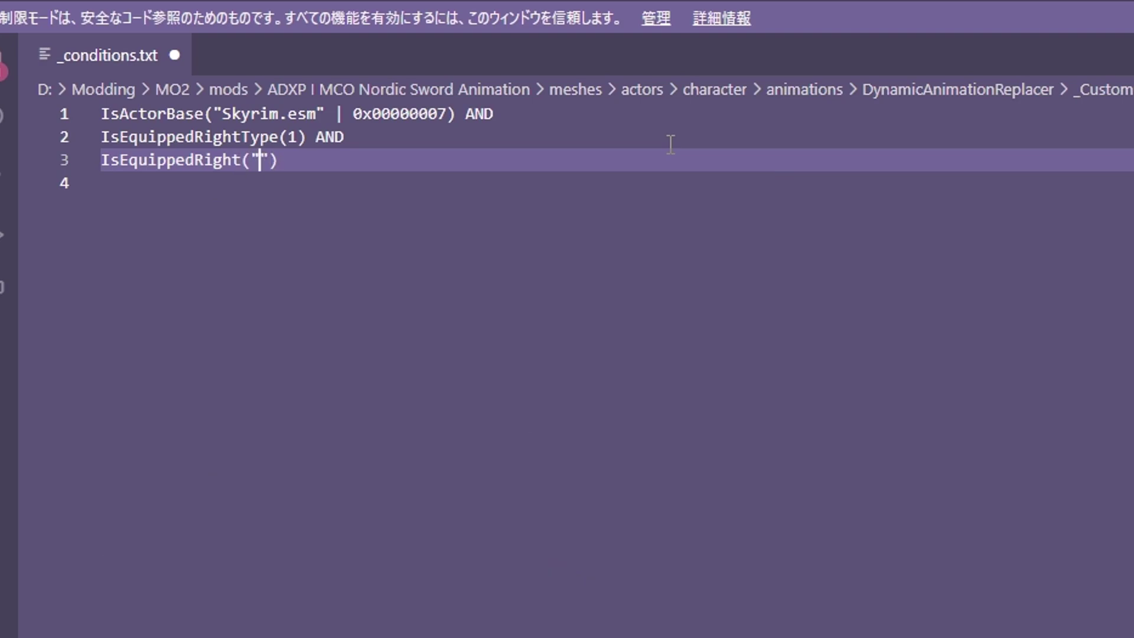
text(BB)
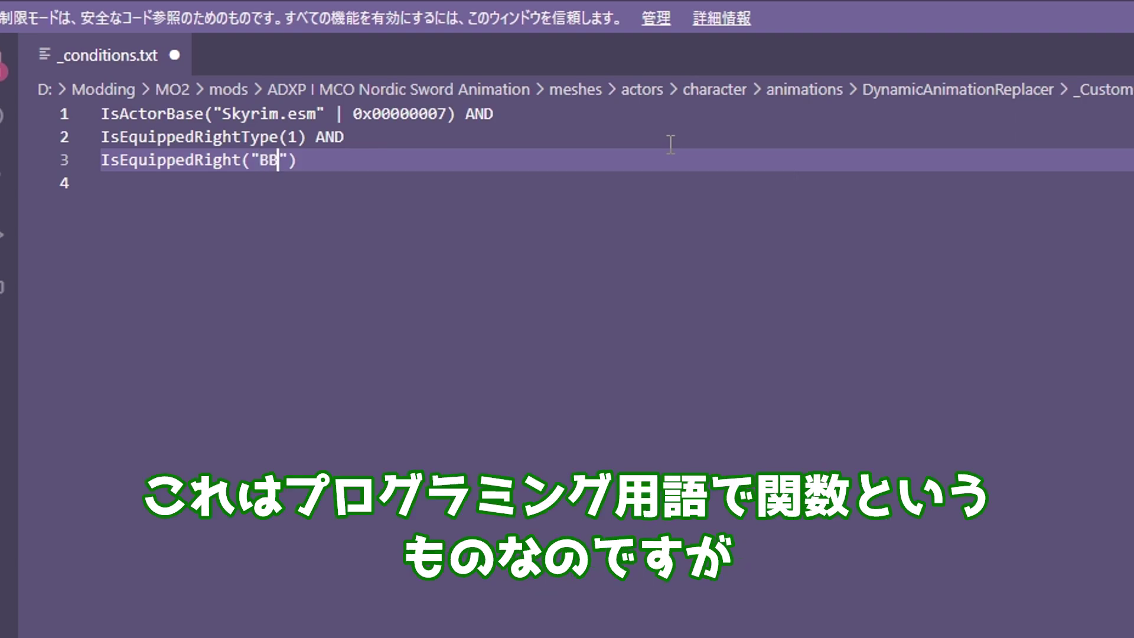
text(DS.esp" )
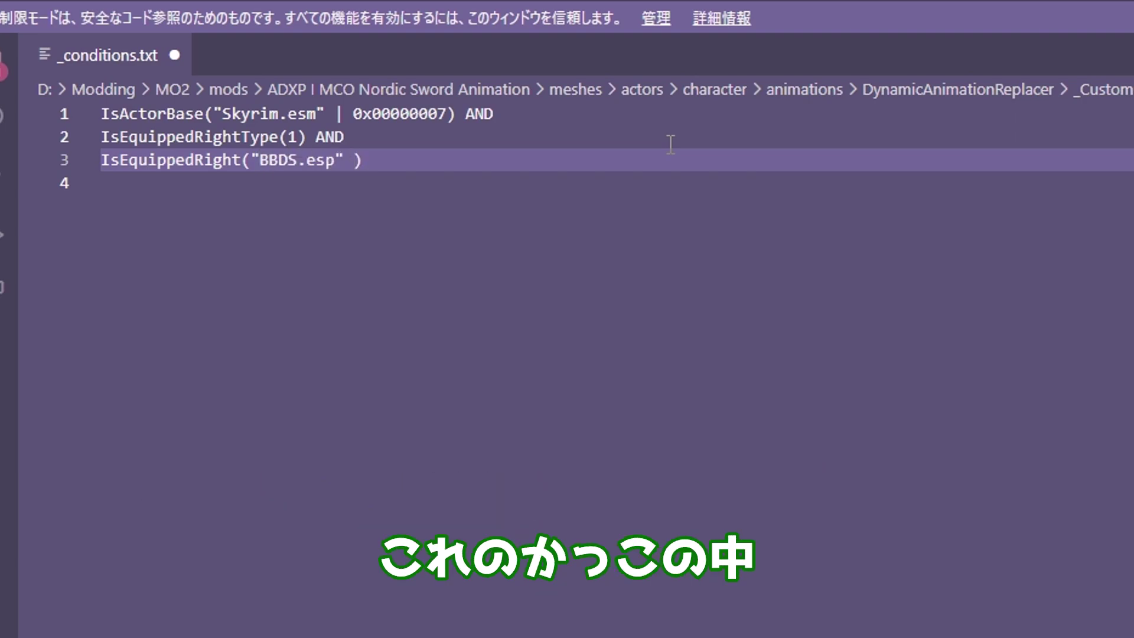
text(| 0x00082A)
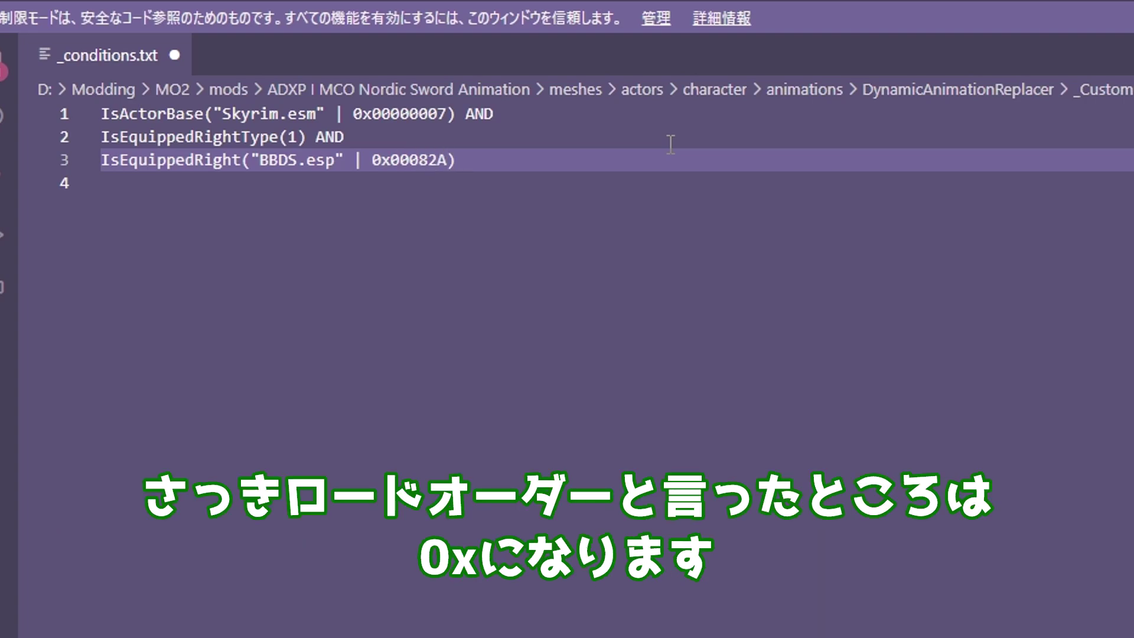
key(ctrl+s)
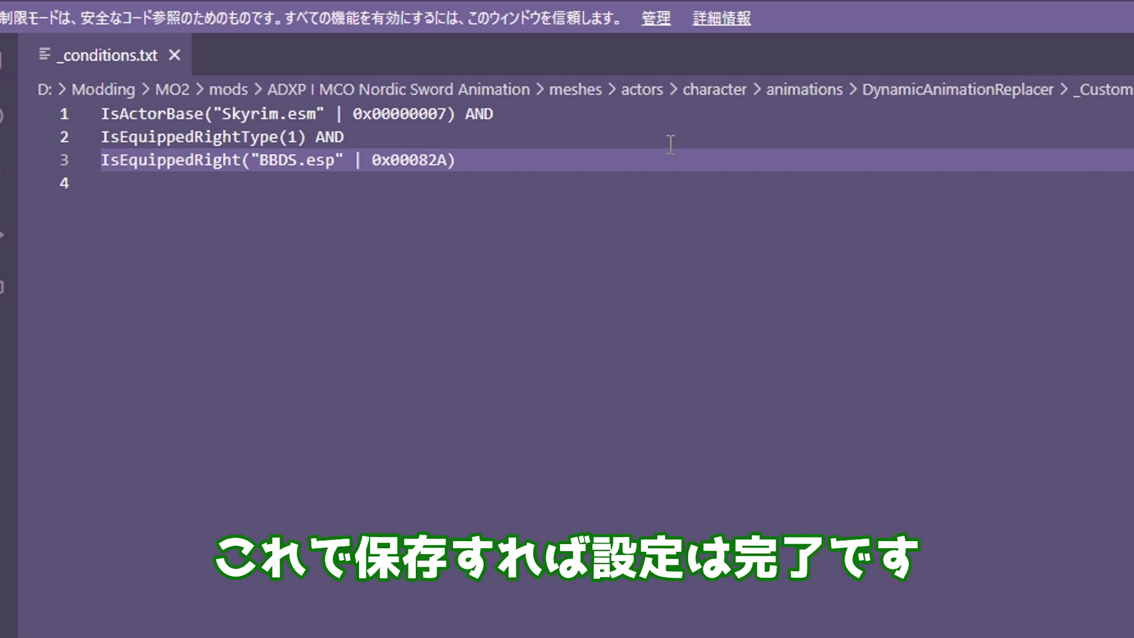
click(673, 213)
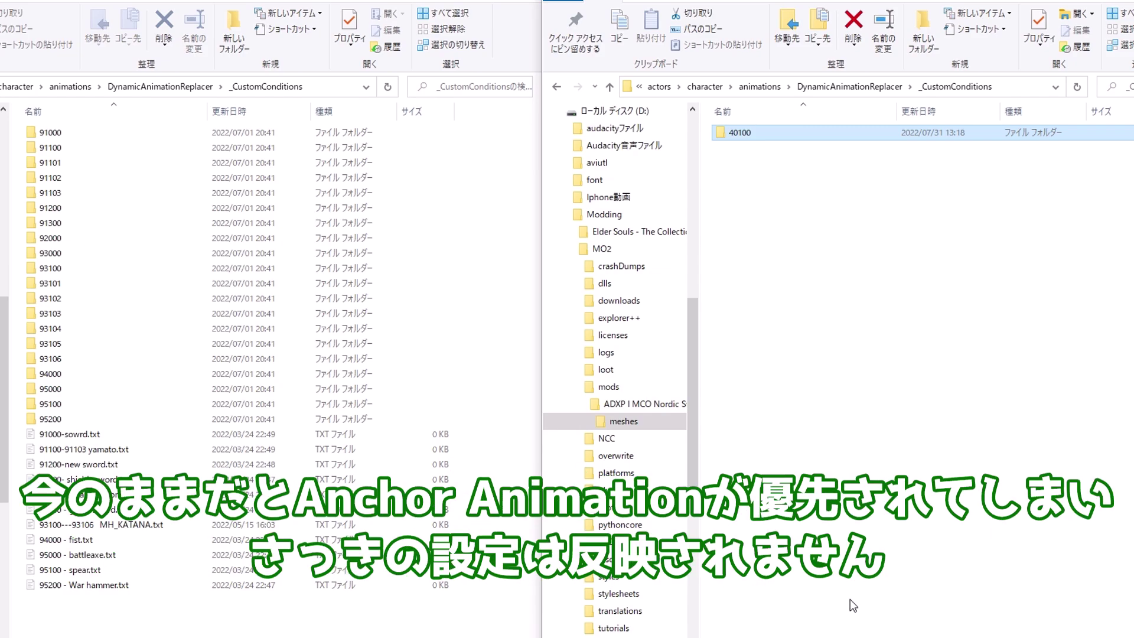
Rename the Nordic Sword animation folder from 40100 to 401000 to raise its priority
click(239, 137)
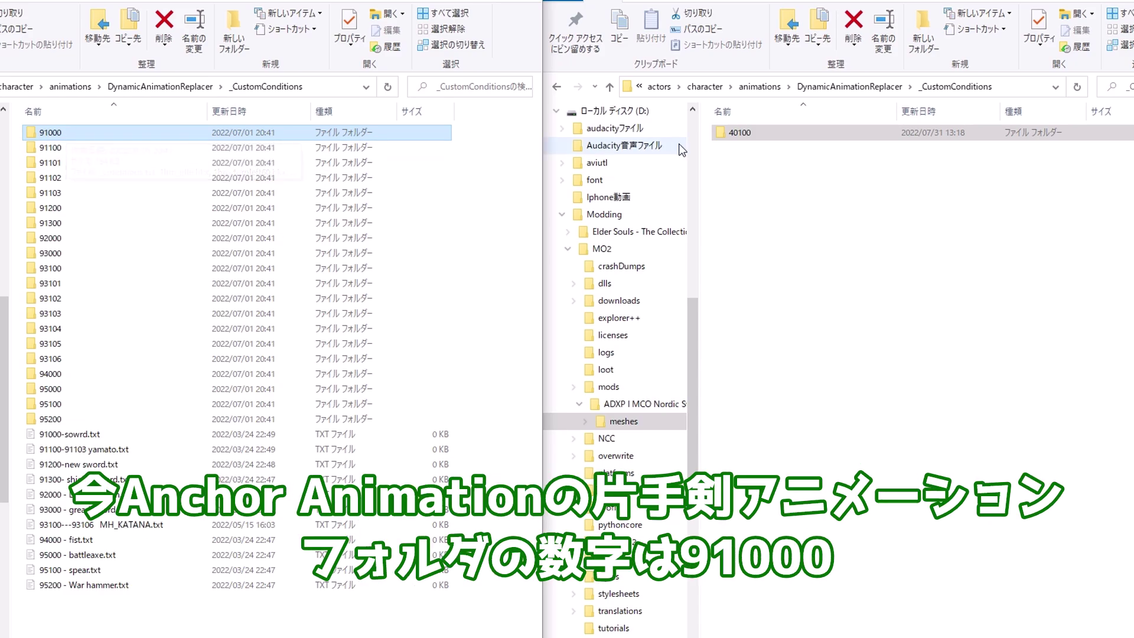
click(734, 136)
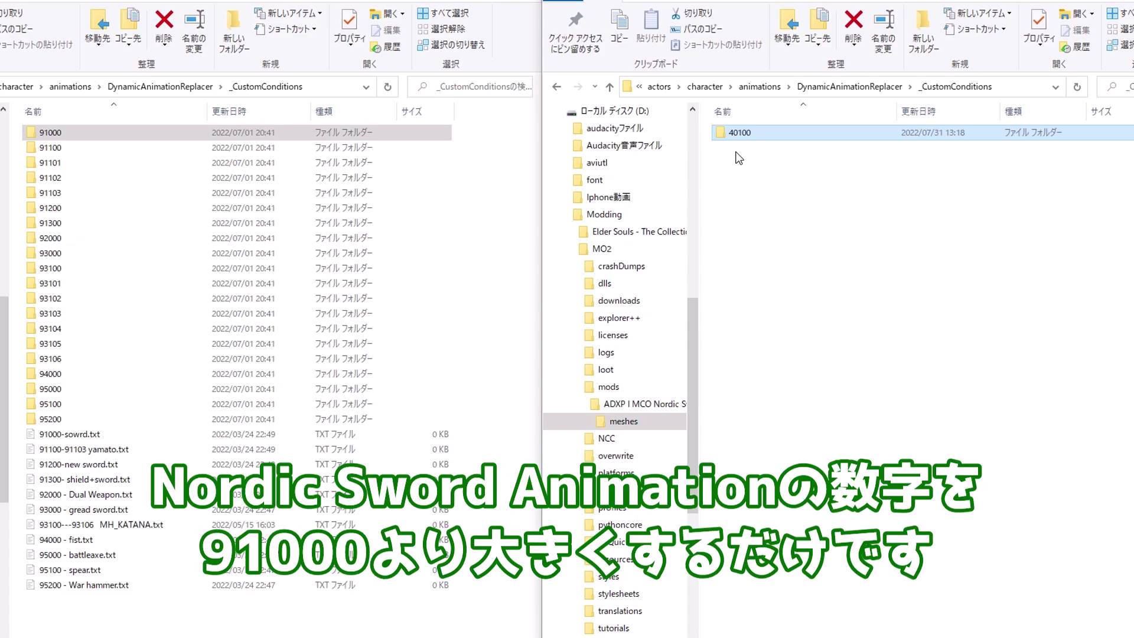
click(739, 133)
click(762, 132)
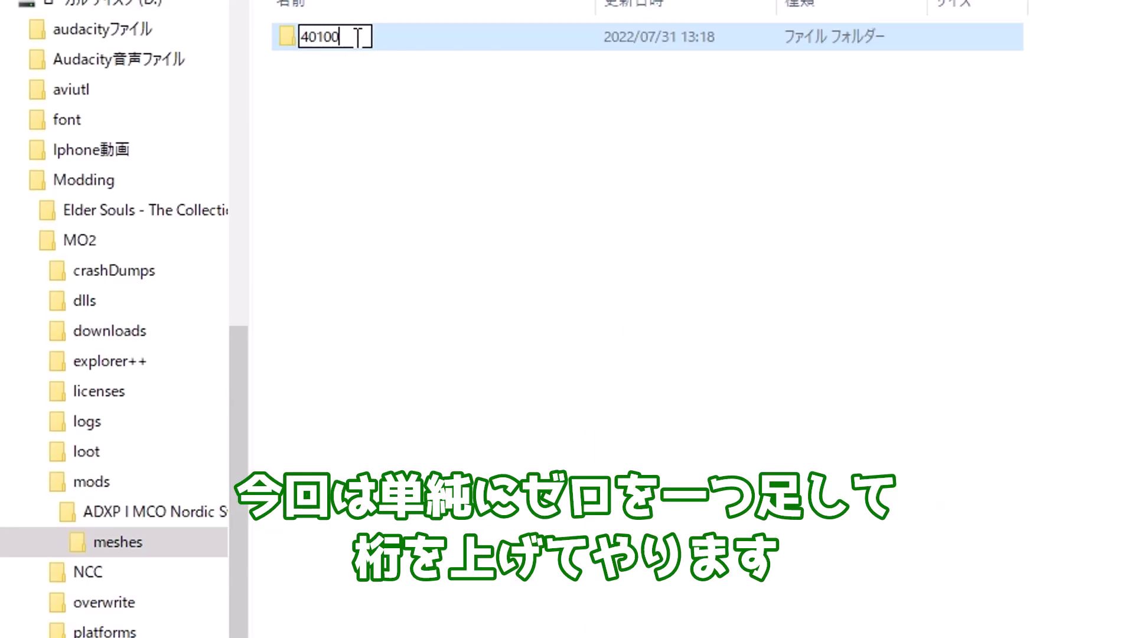
text(0)
key(Return)
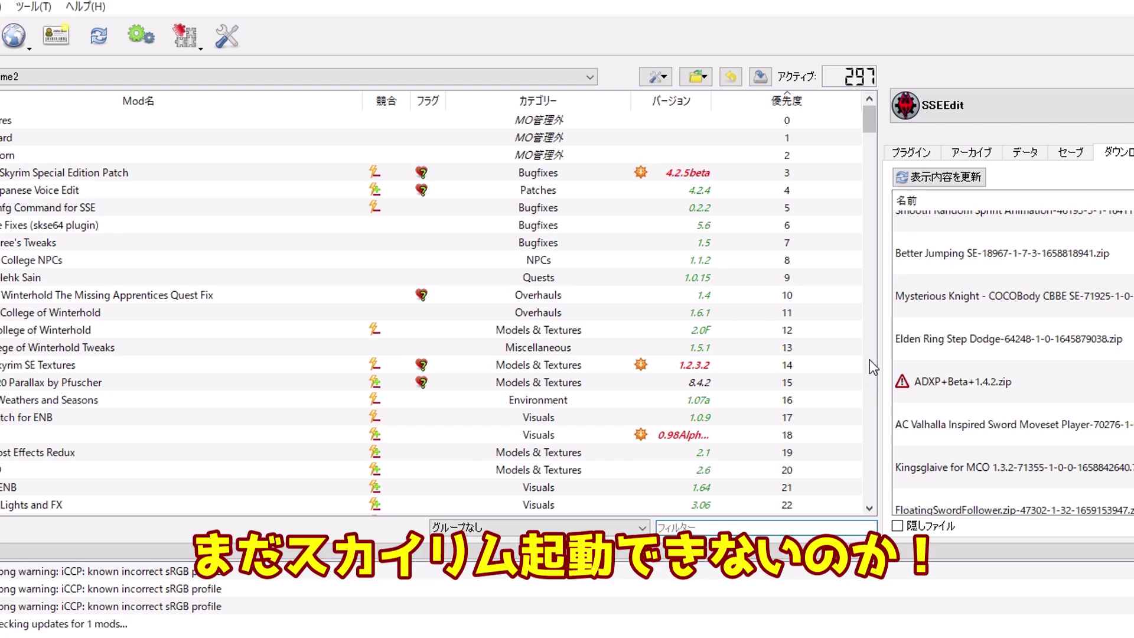
Run Nemesis Unlimited Behavior Engine from Mod Organizer 2's executable list
click(1116, 106)
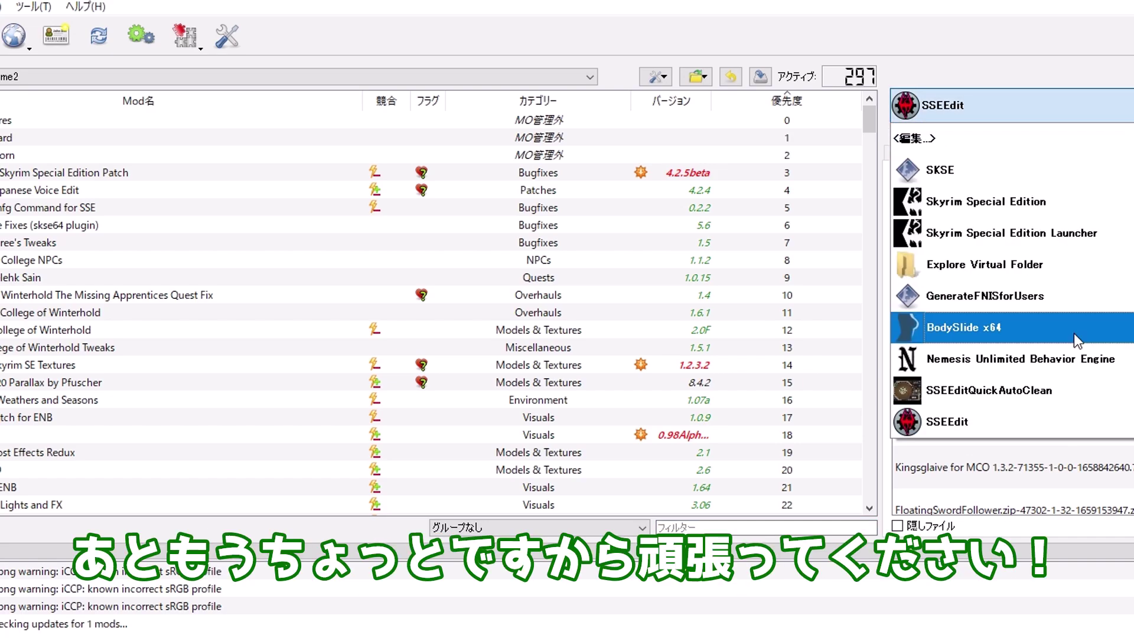
click(1051, 267)
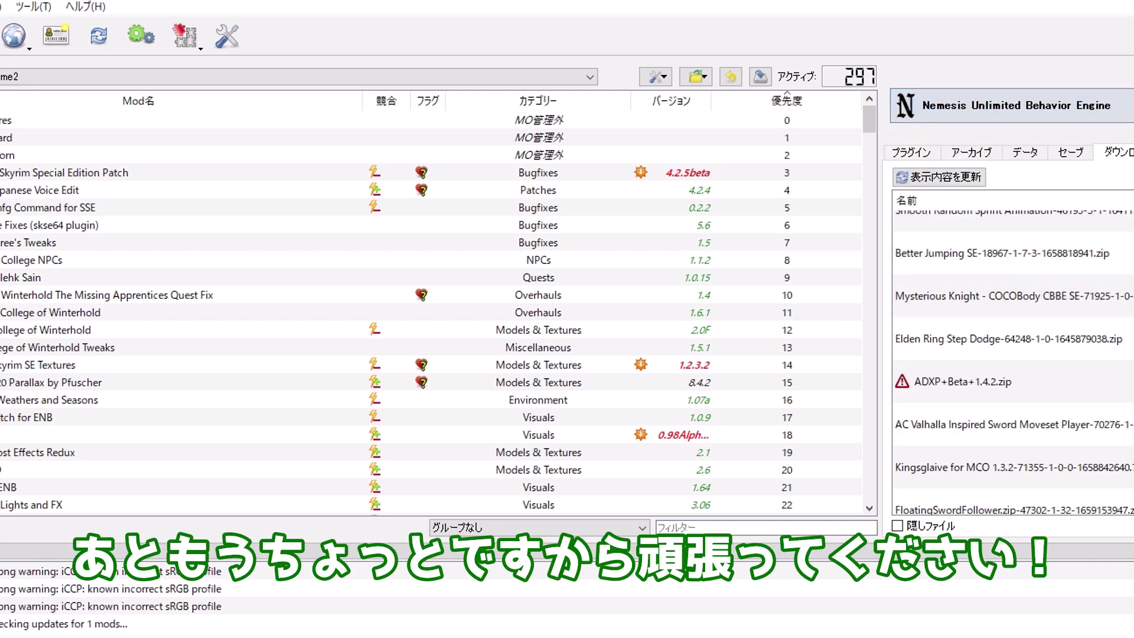
click(1131, 106)
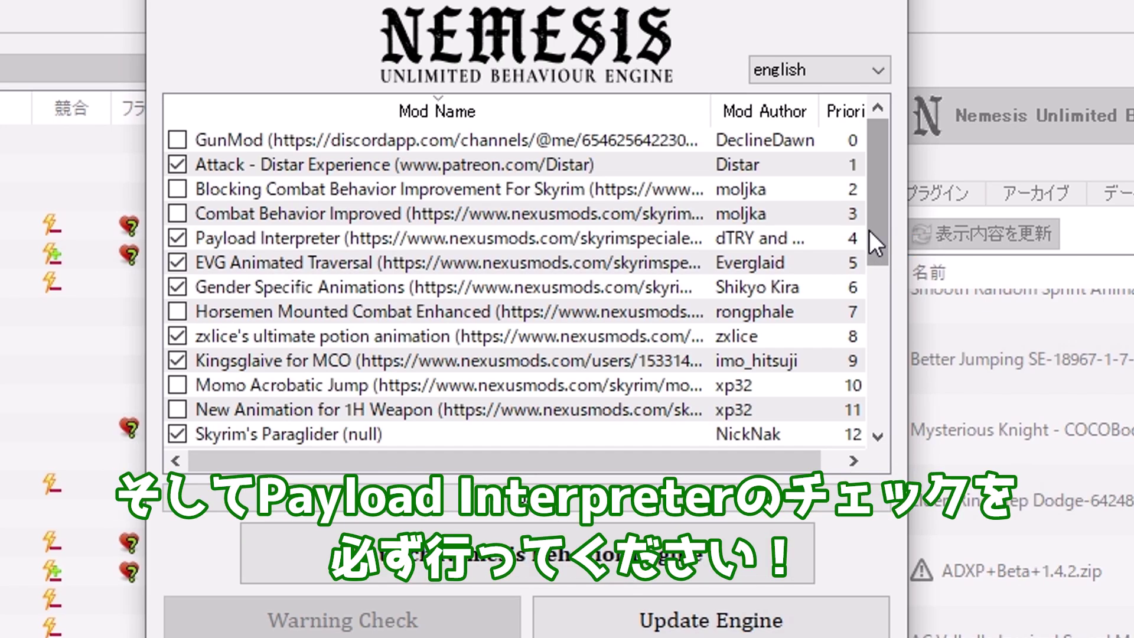
Select the Attack - Distar Experience entry in the Nemesis mod list
click(597, 165)
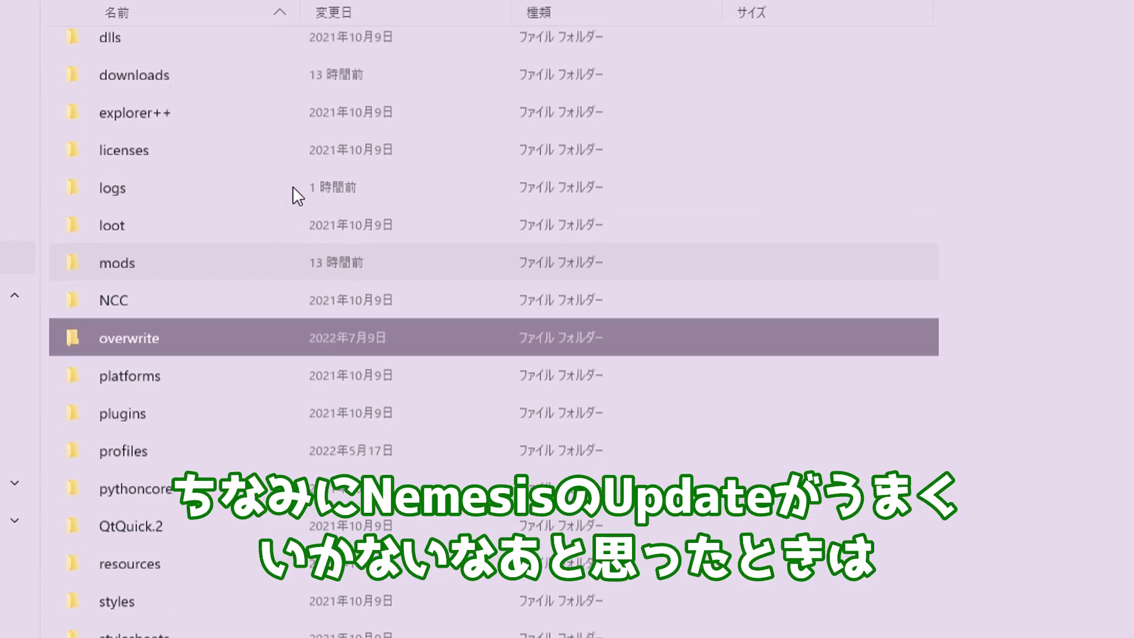
scroll(222, 331, up, 1)
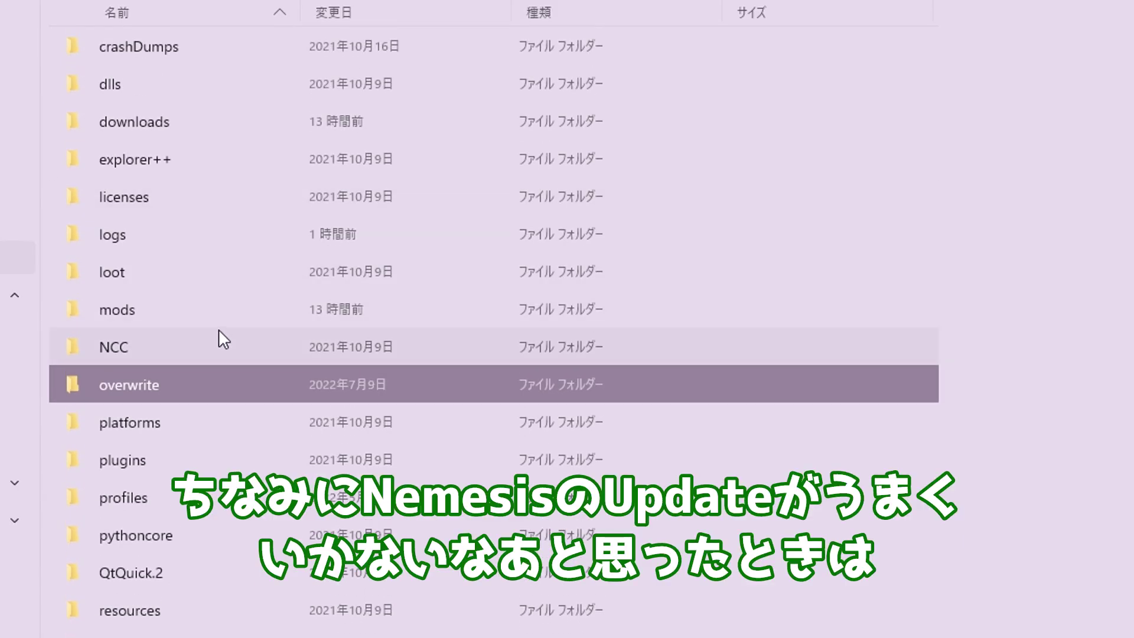
In overwrite > Nemesis_Engine > cache, select all nine cache files for deletion
double_click(222, 374)
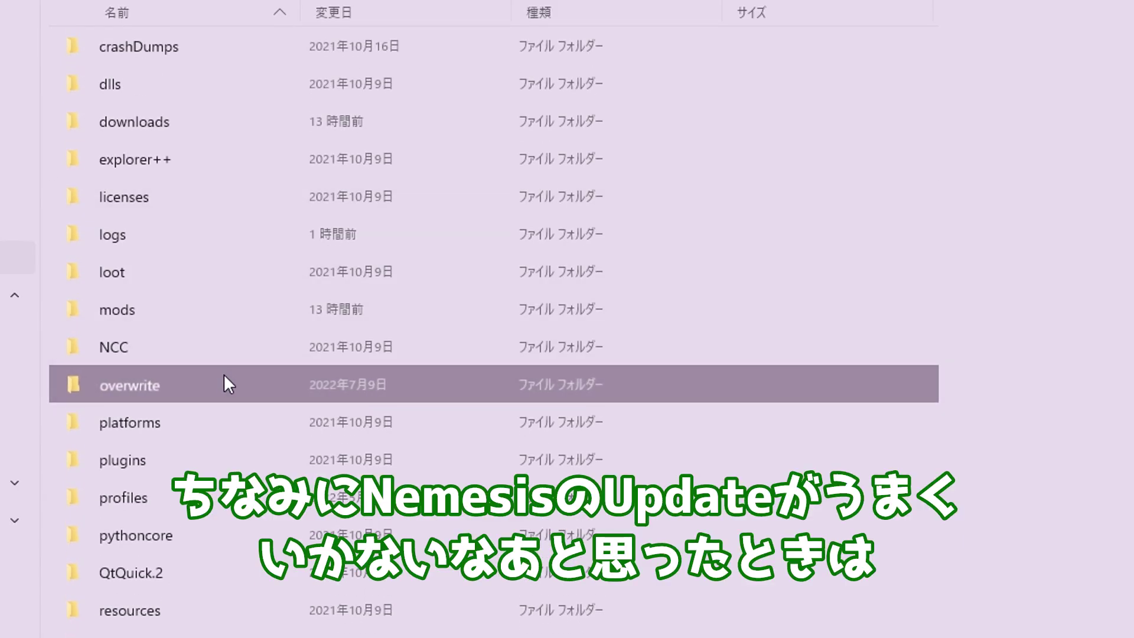
click(207, 203)
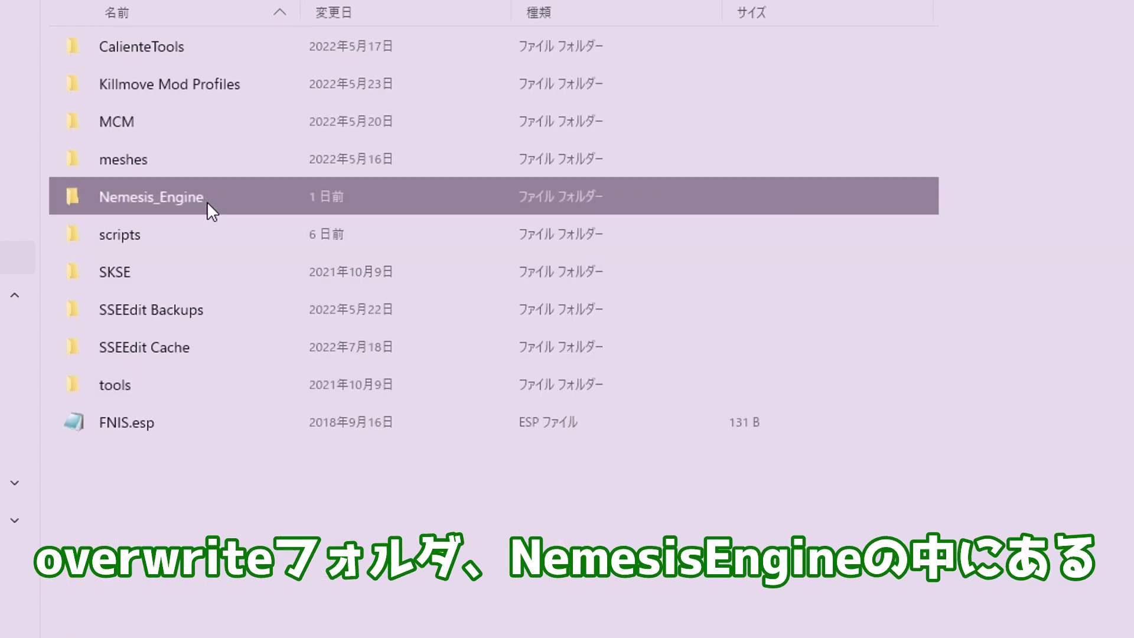
double_click(207, 201)
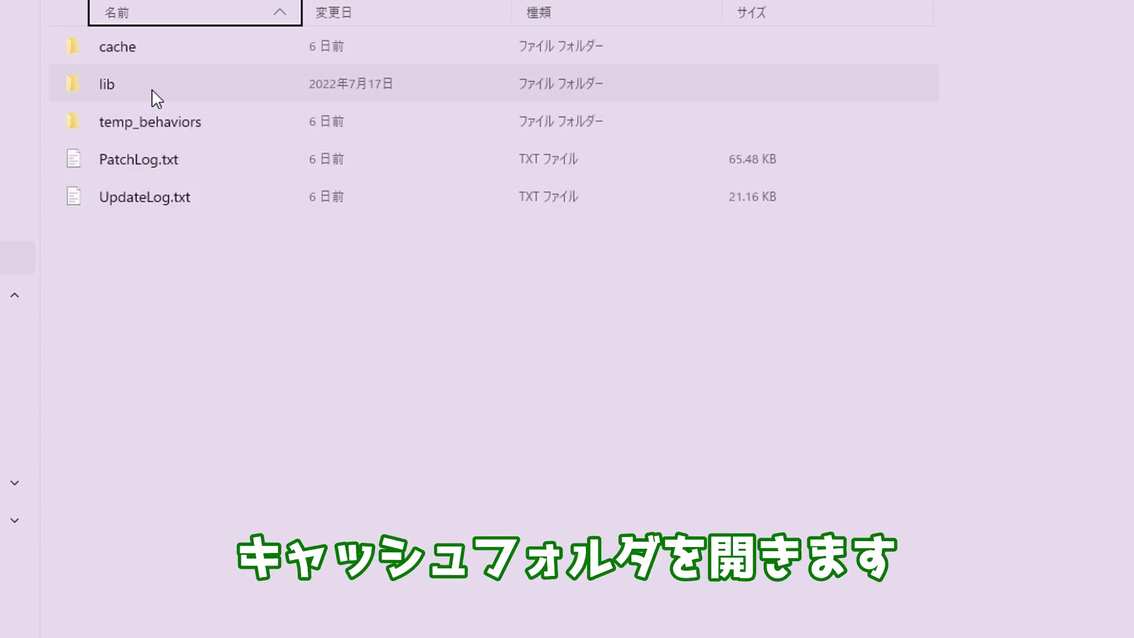
double_click(147, 55)
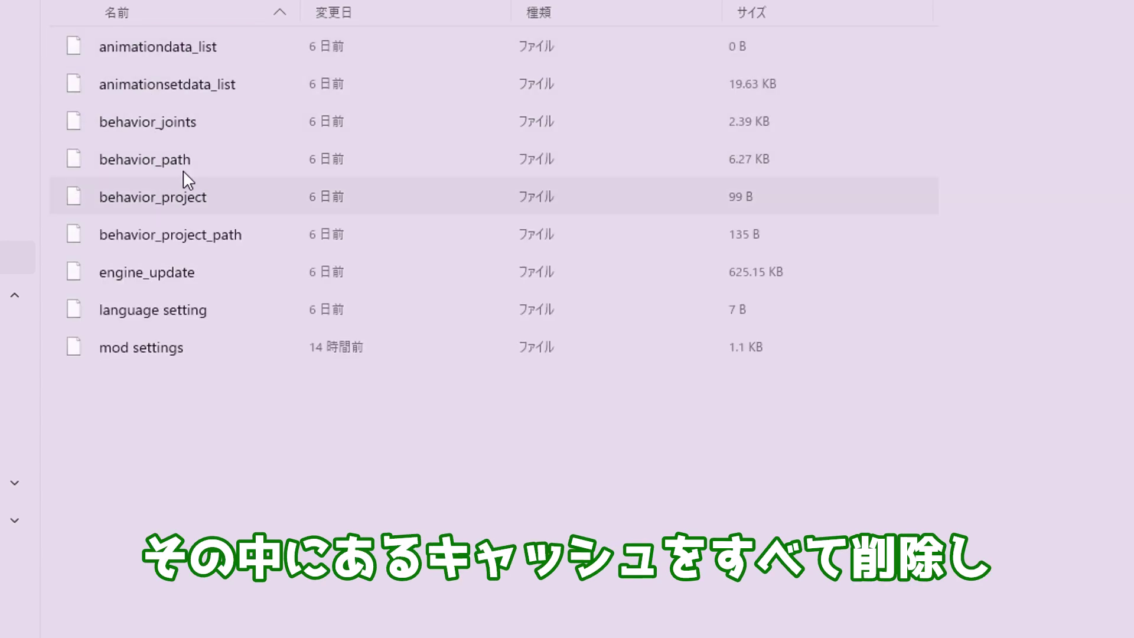
drag(438, 411, 154, 30)
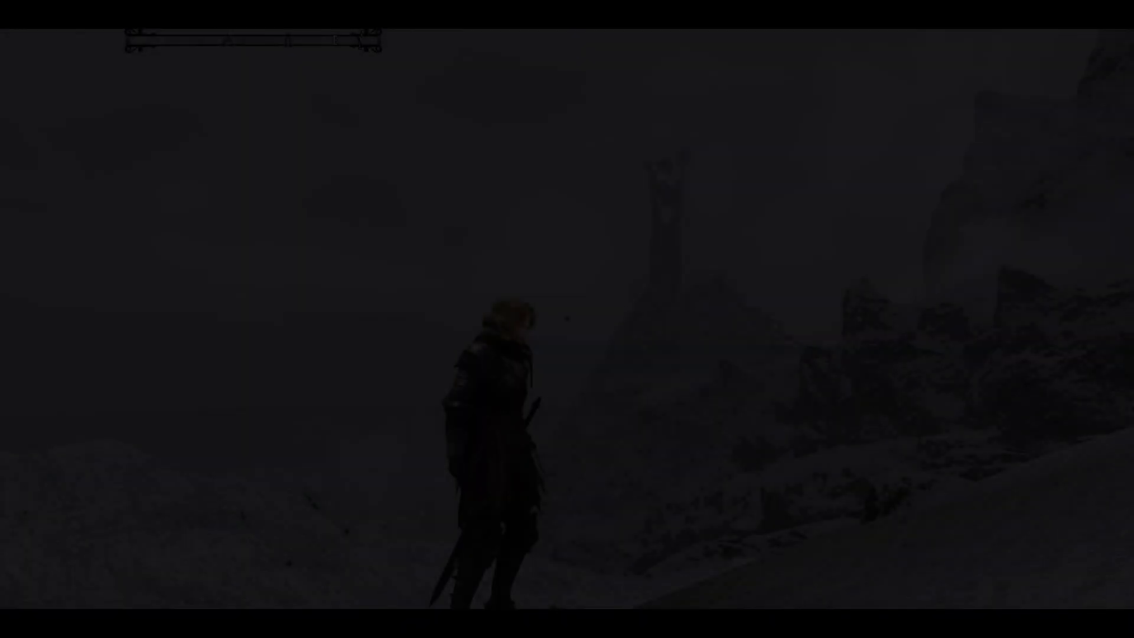
Equip Artorias's Greatsword 1H from the inventory and swing it to test the attack
key(i)
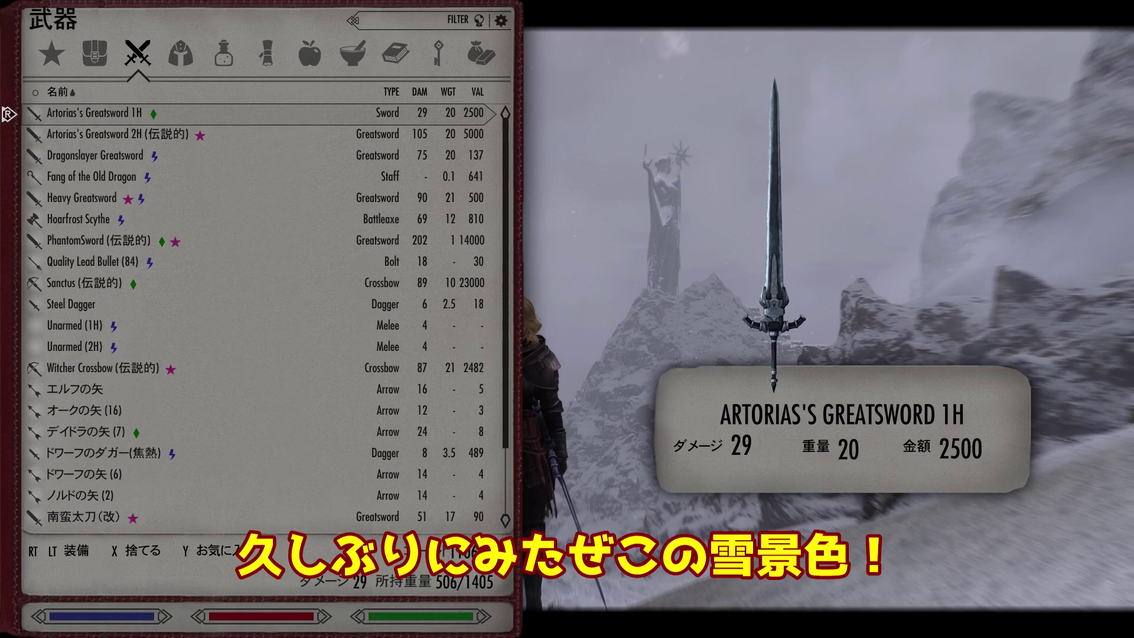
key(Down)
key(Tab)
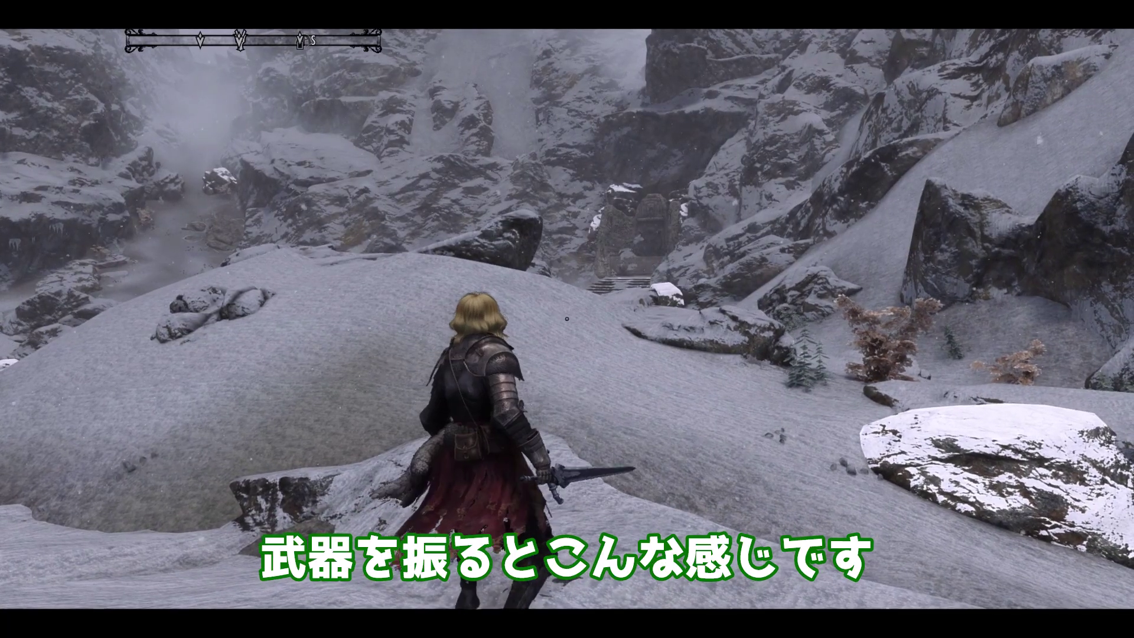
click(566, 318)
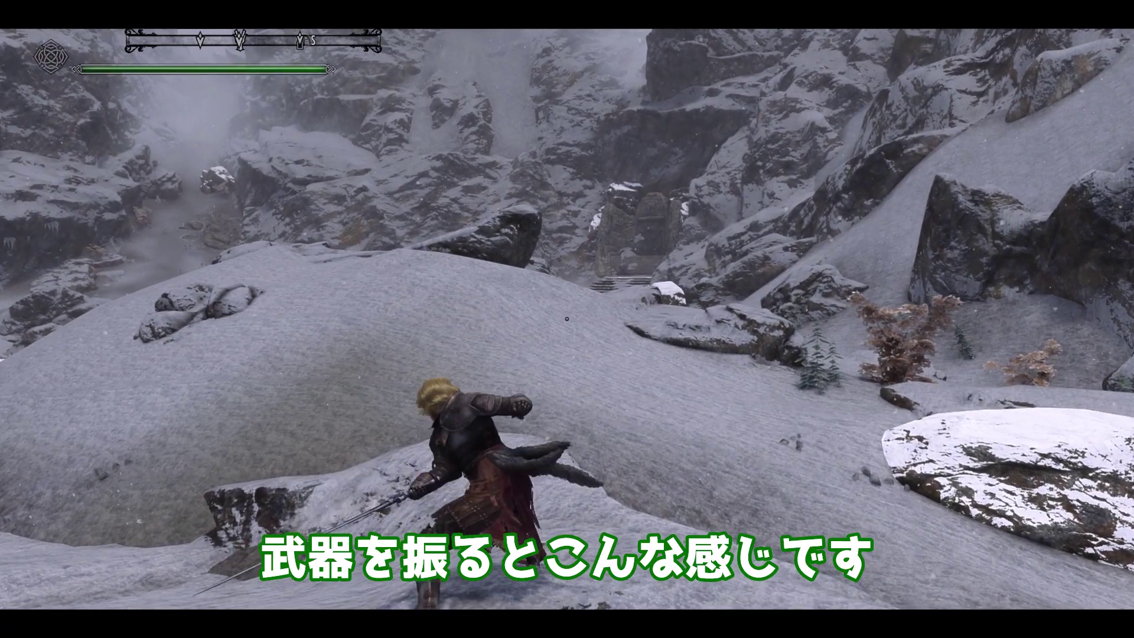
Swing Artorias's sword again and run the character up the snowy slope to the cliff edge
click(566, 318)
key(s)
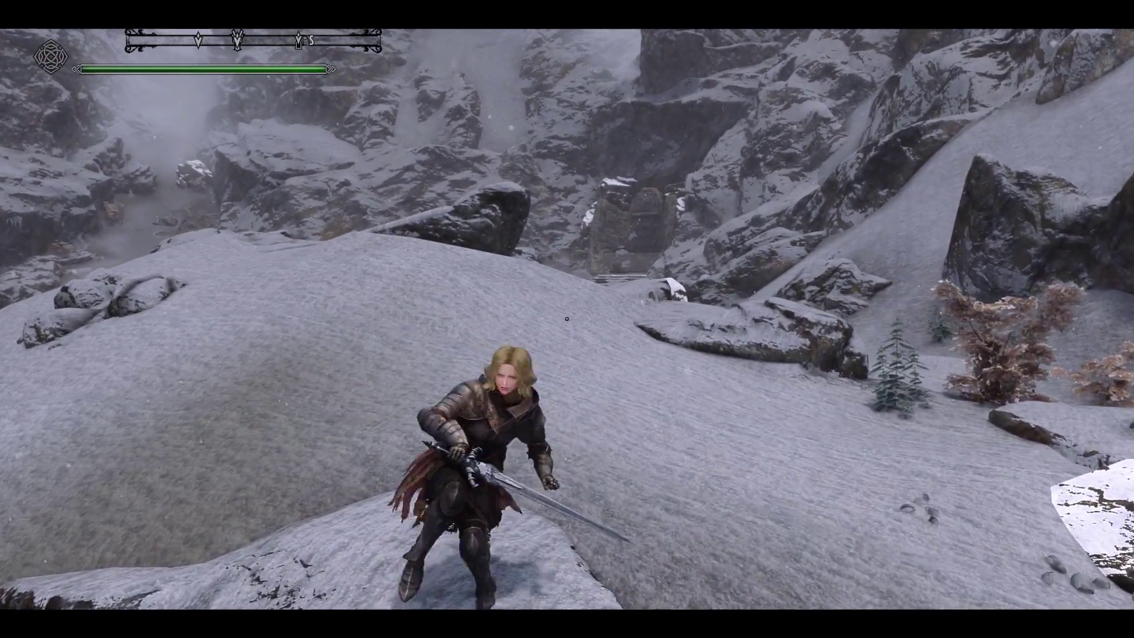
key(w)
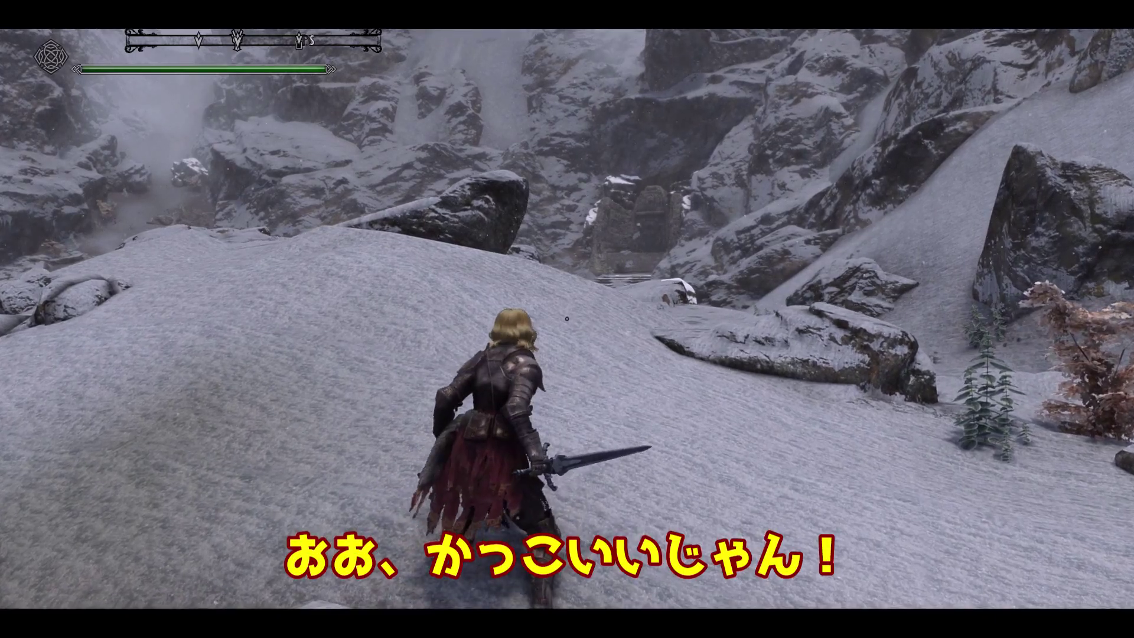
key(w)
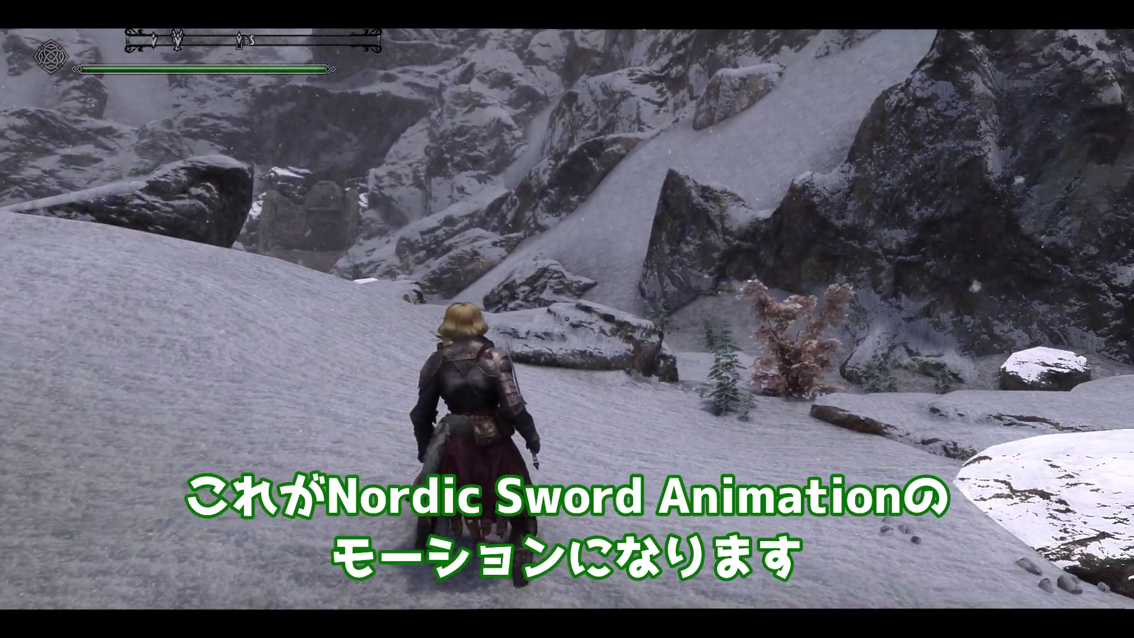
key(w)
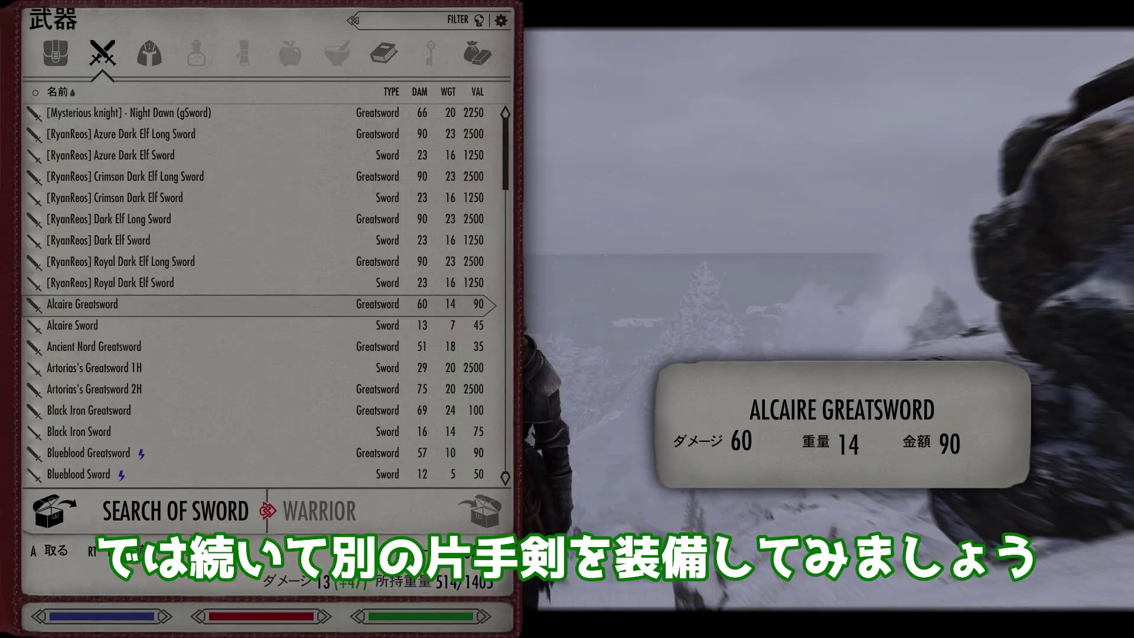
Equip a different one-handed sword and try its moves to compare the animations
key(Tab)
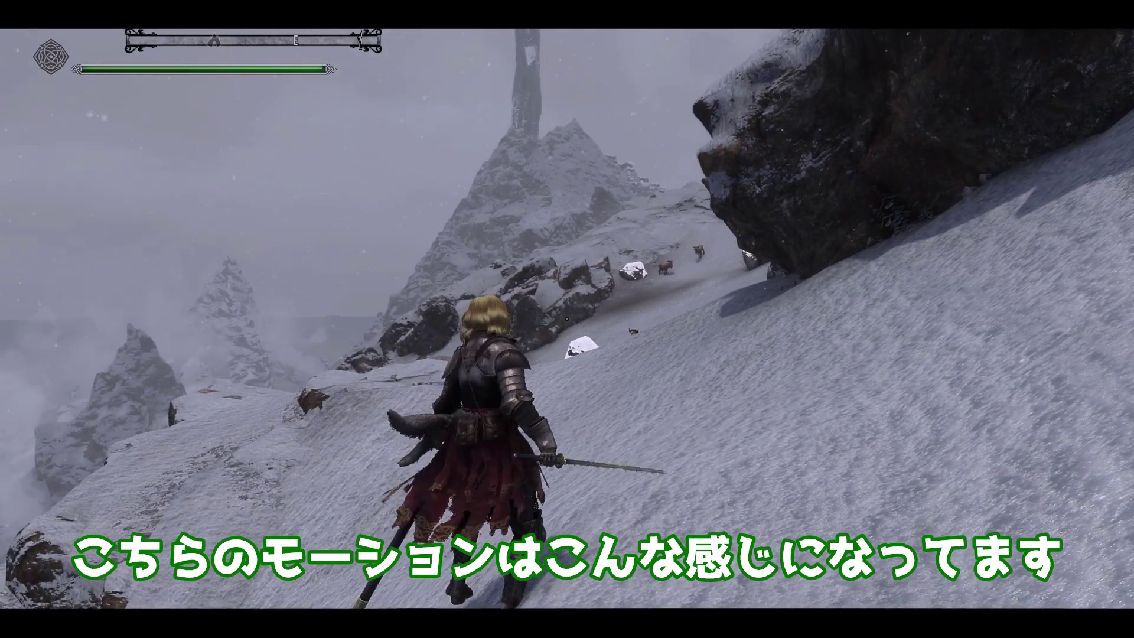
key(w)
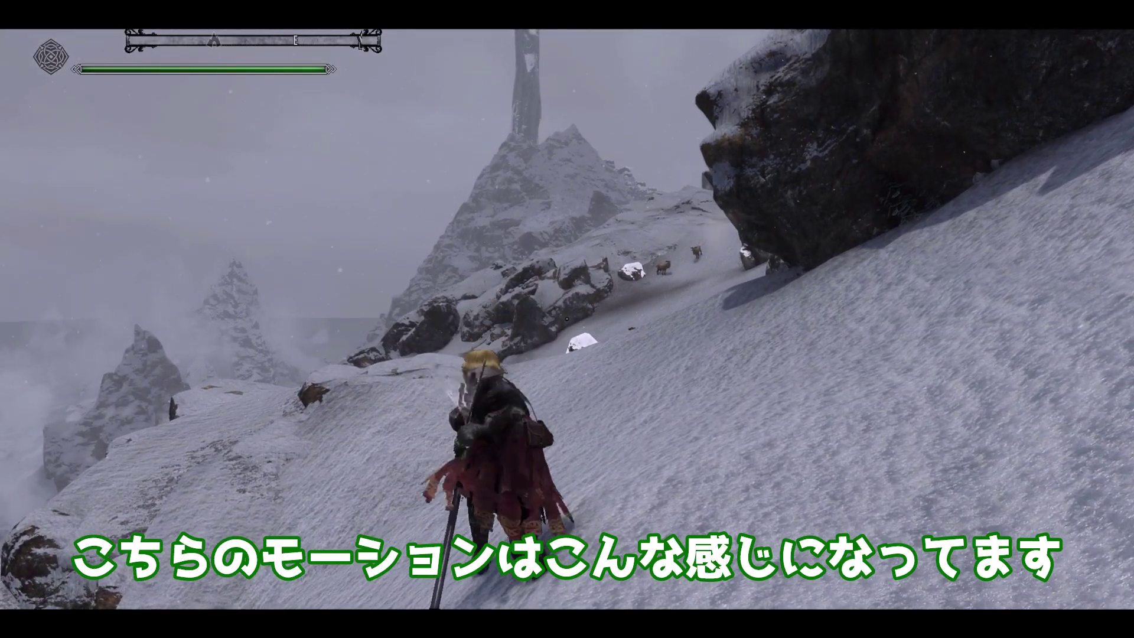
key(w)
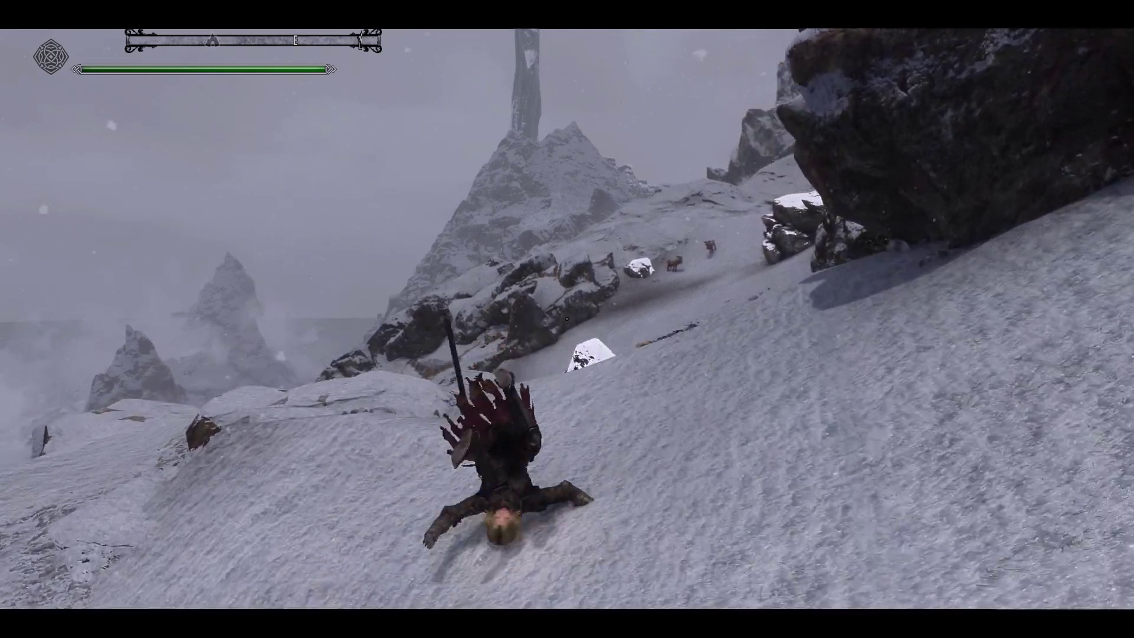
key(w)
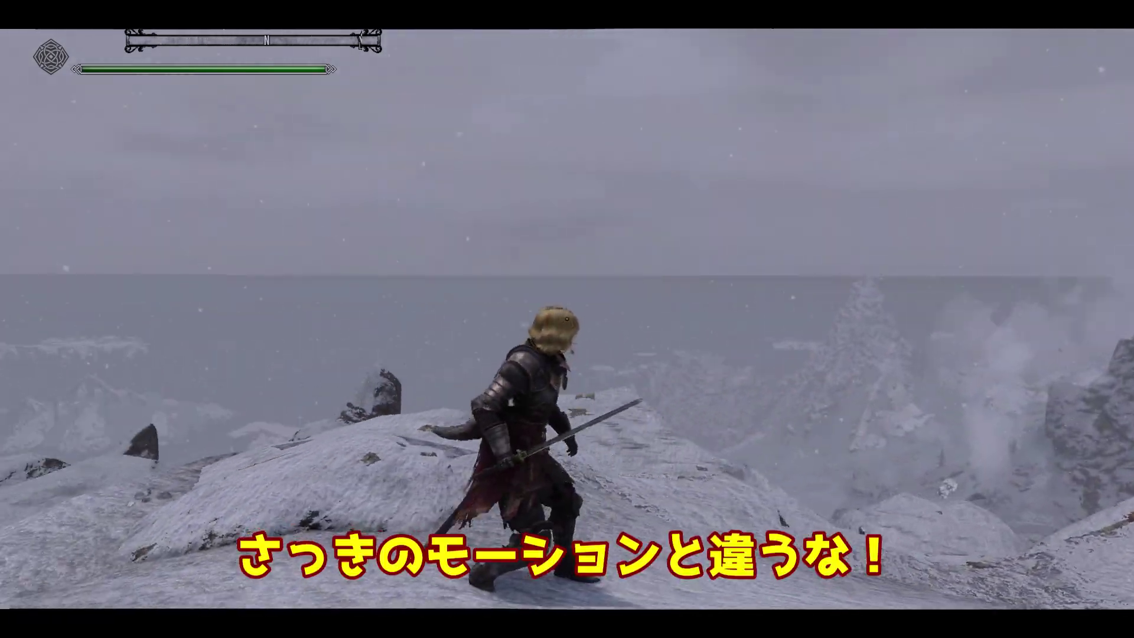